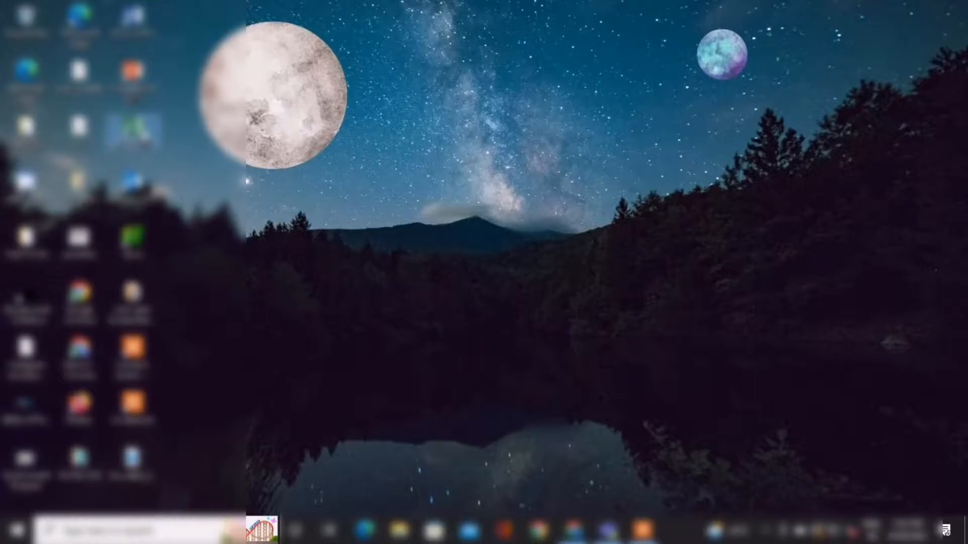
Start Excel with a blank workbook and dismiss the Office activation wizard.
{"action": "double_click", "coordinate": [132, 129]}
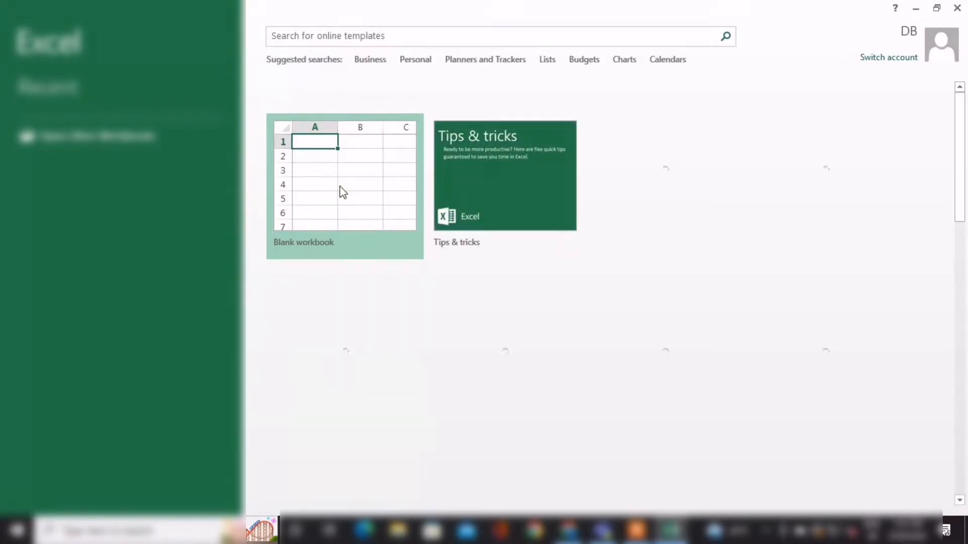
{"action": "left_click", "coordinate": [338, 228]}
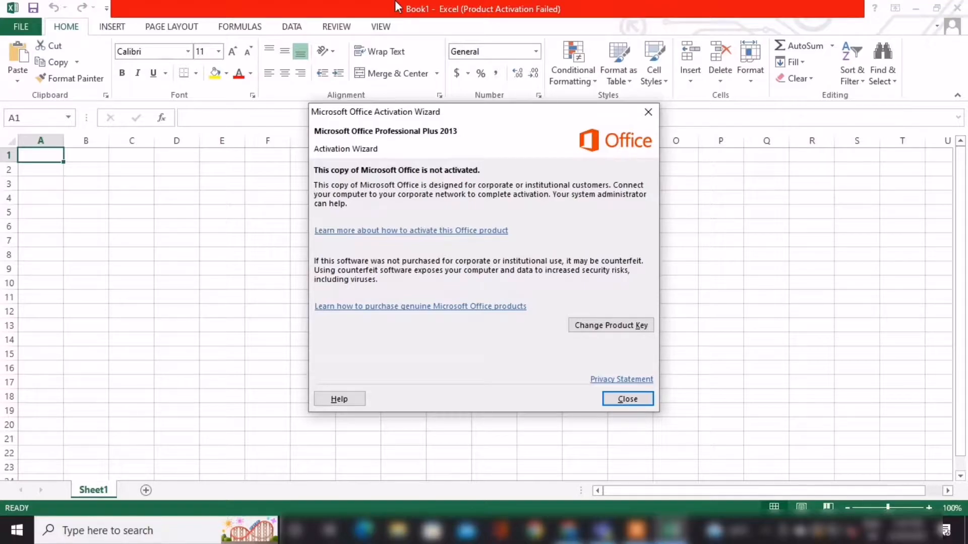
{"action": "left_click", "coordinate": [625, 396]}
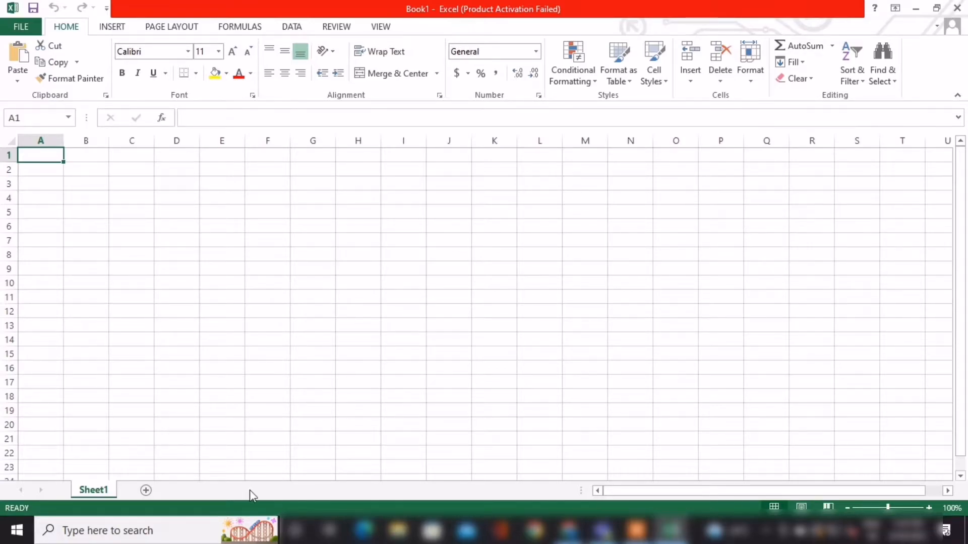
Enter the column header S.NO in cell A1.
{"action": "type", "text": "S"}
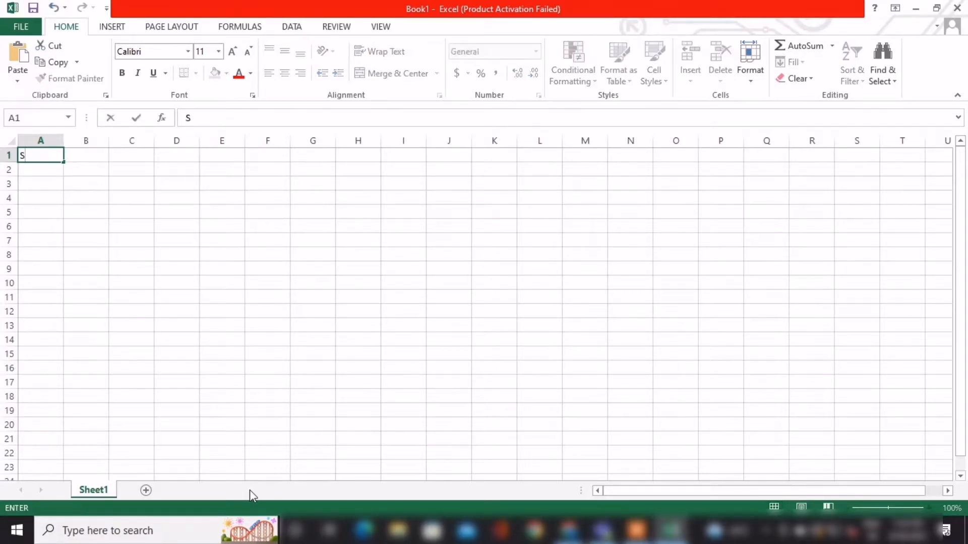
{"action": "type", "text": ".NO"}
{"action": "key", "text": "Tab"}
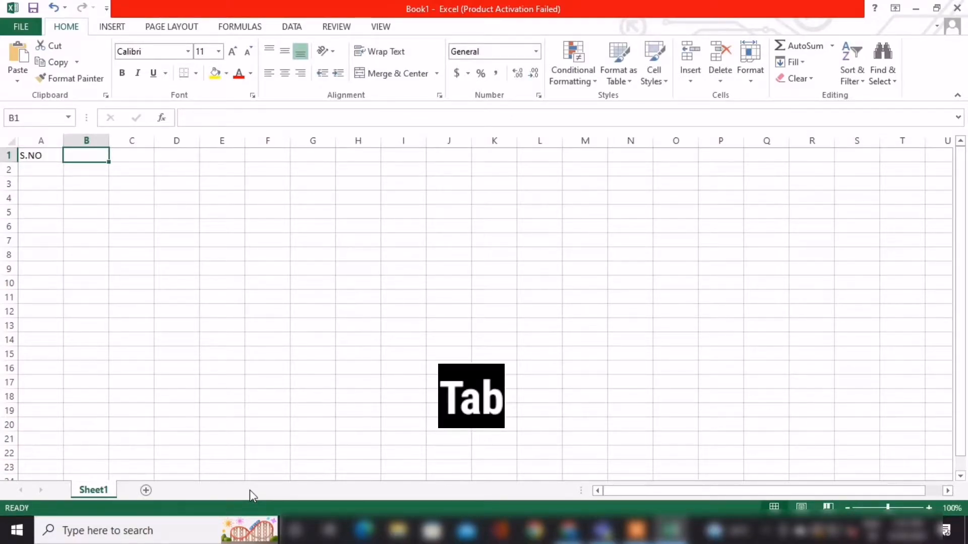
{"action": "left_click", "coordinate": [61, 155]}
{"action": "left_click", "coordinate": [80, 159]}
{"action": "left_click", "coordinate": [136, 154]}
{"action": "left_click", "coordinate": [93, 152]}
{"action": "key", "text": "Tab"}
{"action": "key", "text": "Tab"}
{"action": "key", "text": "Tab"}
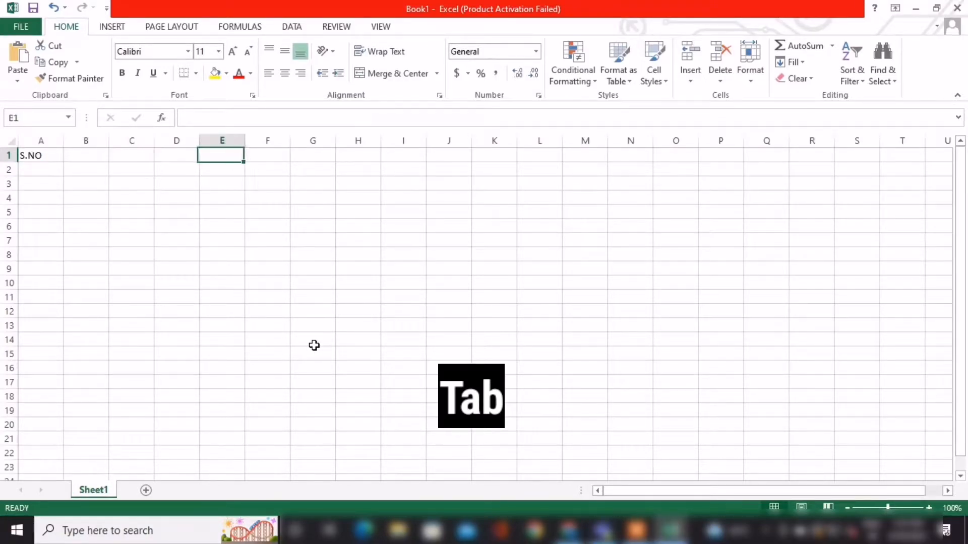
{"action": "key", "text": "shift+Tab"}
{"action": "key", "text": "shift+Tab"}
{"action": "key", "text": "shift+Tab"}
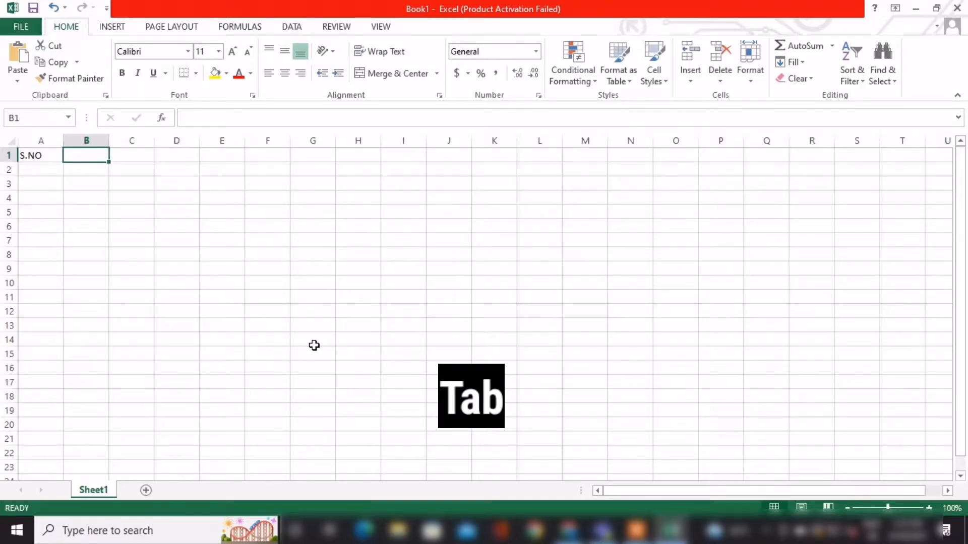
Enter NAME, REG NO, TAMIL, ENGLISH, MATHS, SCIENCE and SOCIAL in B1:H1, and centre the table cells in columns A to J horizontally and vertically.
{"action": "type", "text": "NAME"}
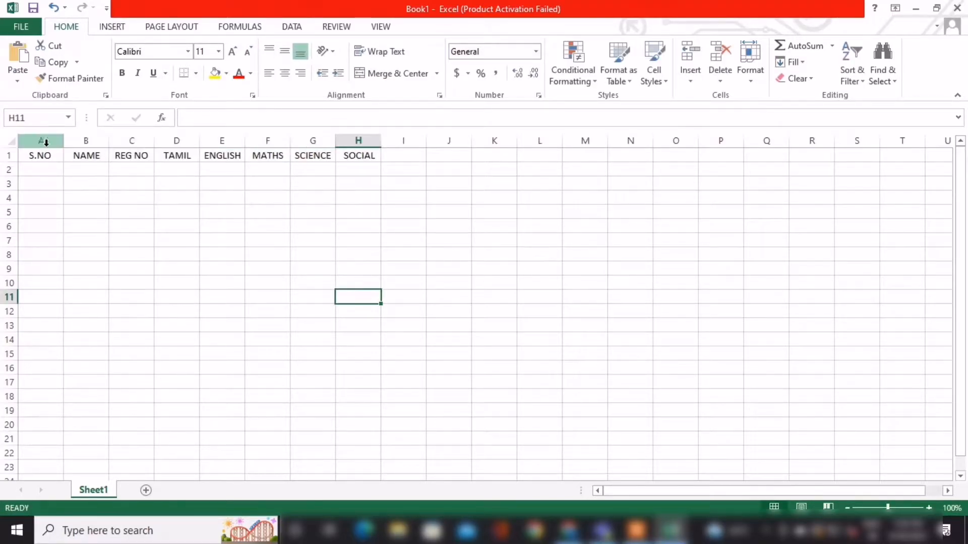
{"action": "left_click_drag", "start_coordinate": [44, 157], "coordinate": [463, 438]}
{"action": "scroll", "coordinate": [439, 408], "scroll_direction": "up", "scroll_amount": 2}
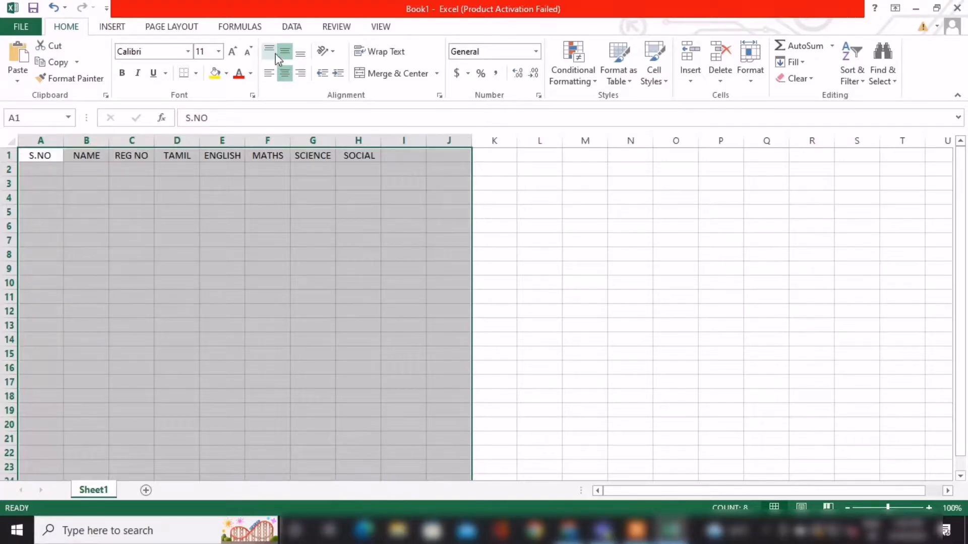
{"action": "left_click", "coordinate": [285, 74]}
{"action": "left_click", "coordinate": [285, 73]}
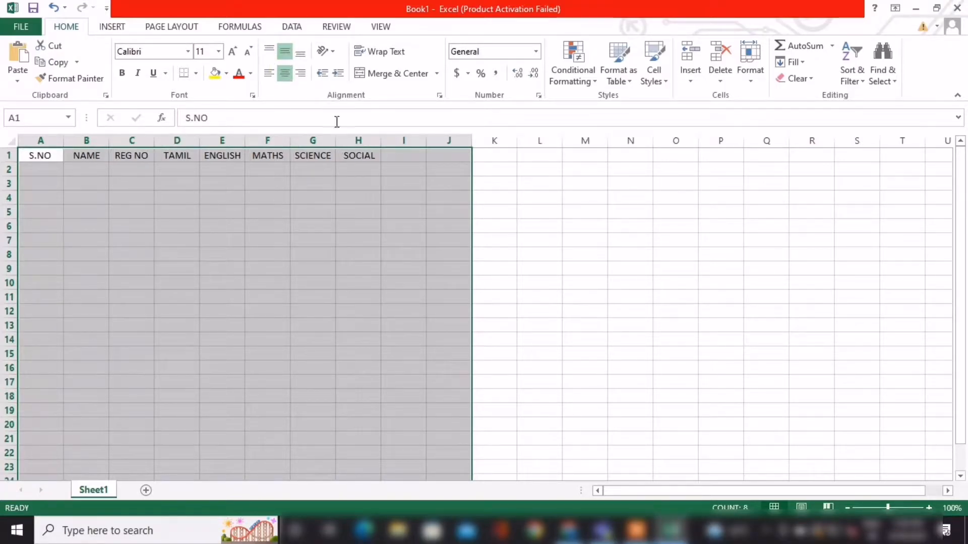
Add the column headers TOTAL in I1 and AVERAGE in J1.
{"action": "left_click", "coordinate": [494, 241]}
{"action": "left_click", "coordinate": [403, 155]}
{"action": "type", "text": "TOTAL"}
{"action": "key", "text": "Tab"}
{"action": "type", "text": "AVERAGE"}
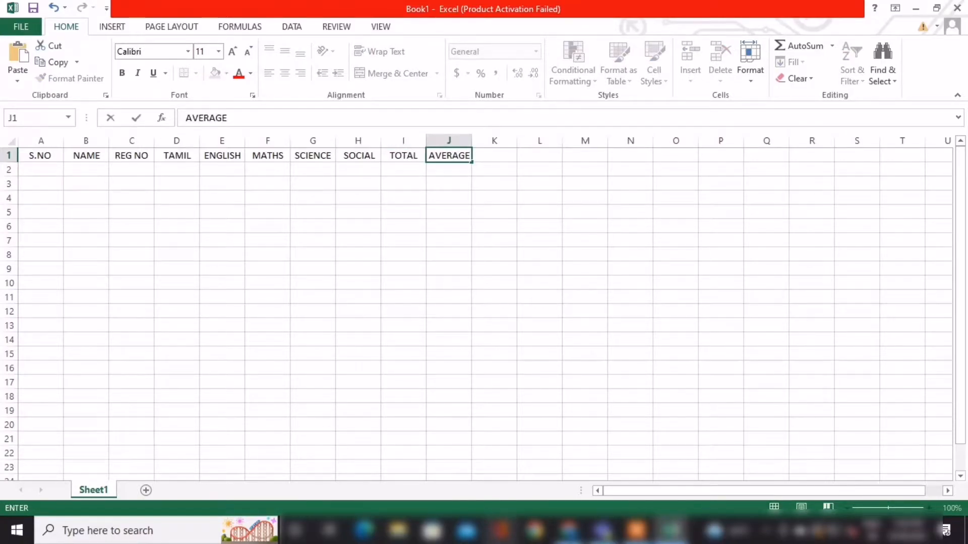
{"action": "key", "text": "Return"}
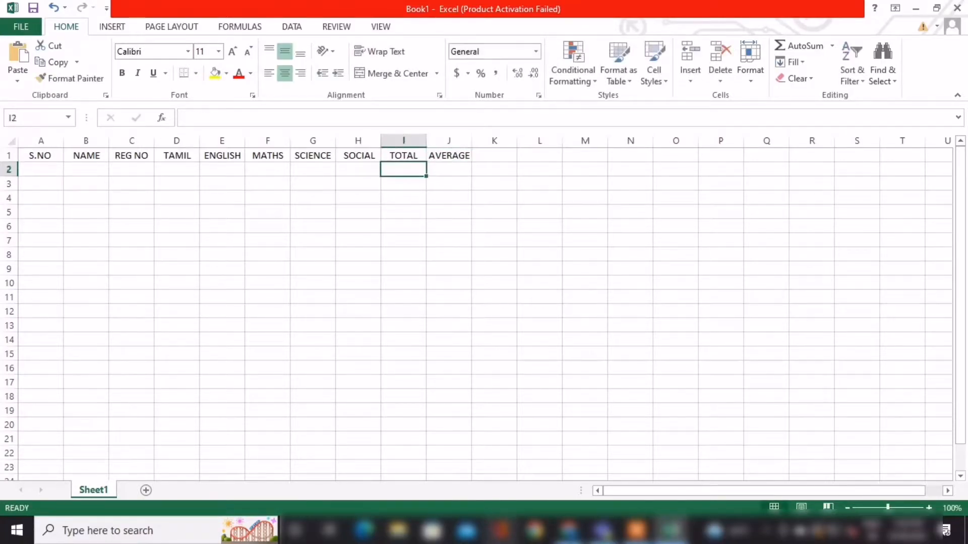
Enter serial number 1, the first student's name and the student's registration number in A2:C2.
{"action": "left_click", "coordinate": [50, 172]}
{"action": "type", "text": "1"}
{"action": "key", "text": "Tab"}
{"action": "type", "text": "SURYA"}
{"action": "key", "text": "Tab"}
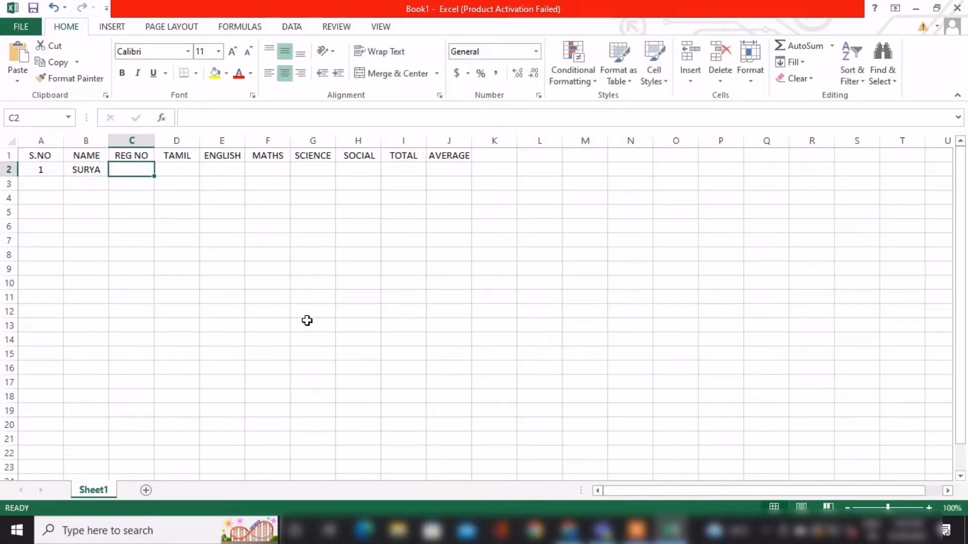
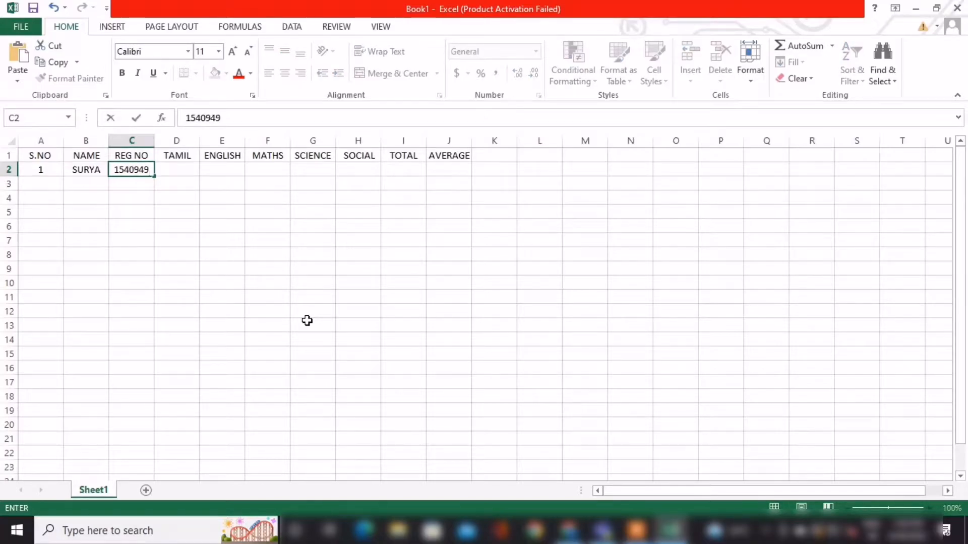
{"action": "key", "text": "Tab"}
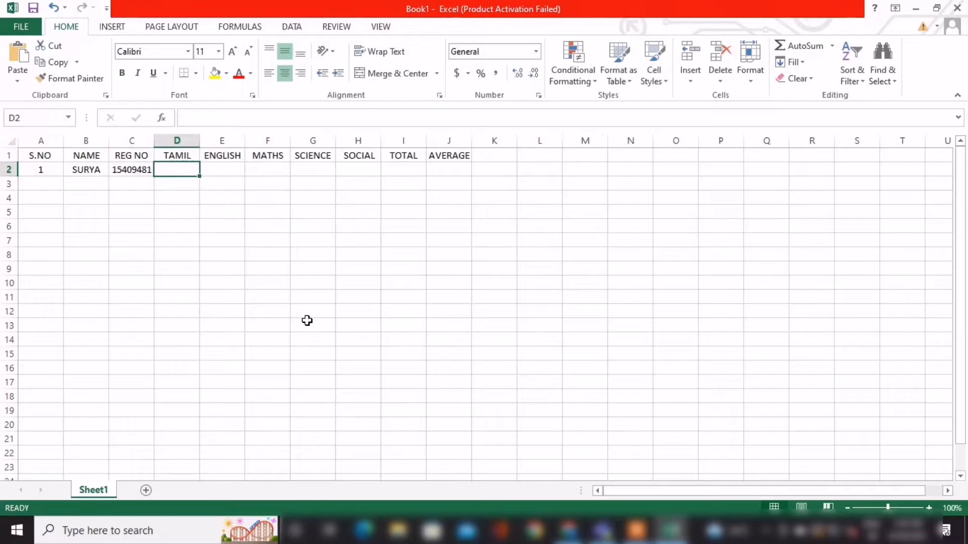
Enter the first student's marks 67, 98, 45, 97 and 95 for Tamil to Social in D2:H2.
{"action": "type", "text": "67"}
{"action": "key", "text": "Tab"}
{"action": "type", "text": "98"}
{"action": "key", "text": "Tab"}
{"action": "type", "text": "45"}
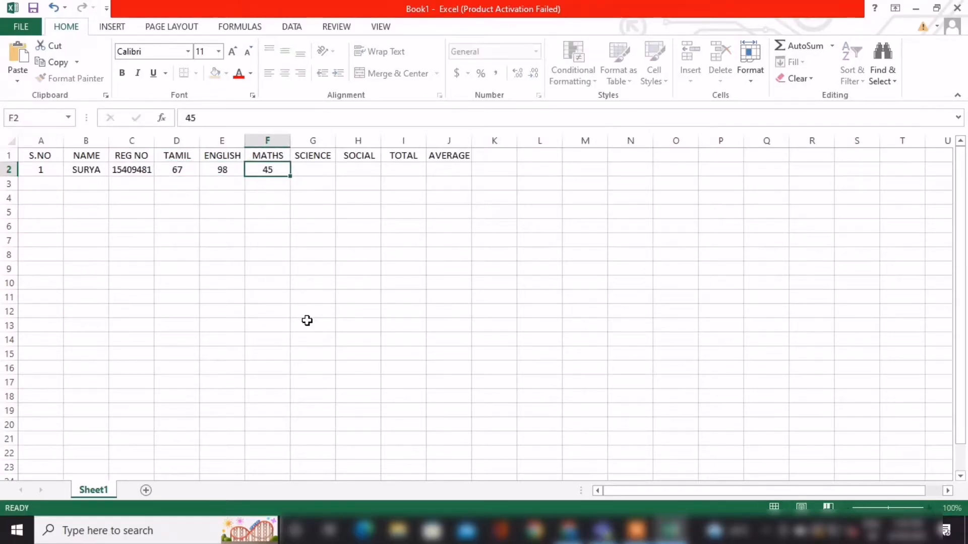
{"action": "key", "text": "Tab"}
{"action": "type", "text": "1"}
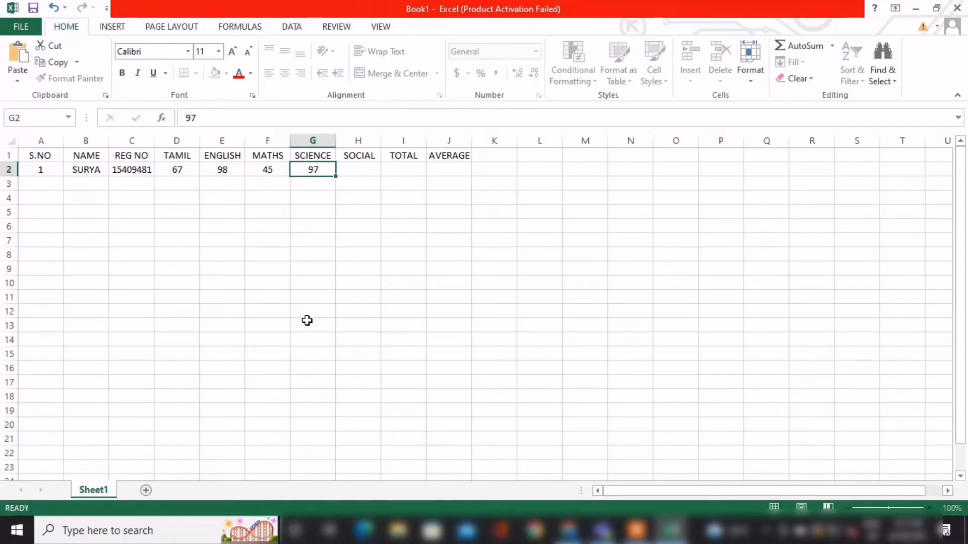
{"action": "key", "text": "Tab"}
{"action": "type", "text": "9"}
{"action": "key", "text": "Tab"}
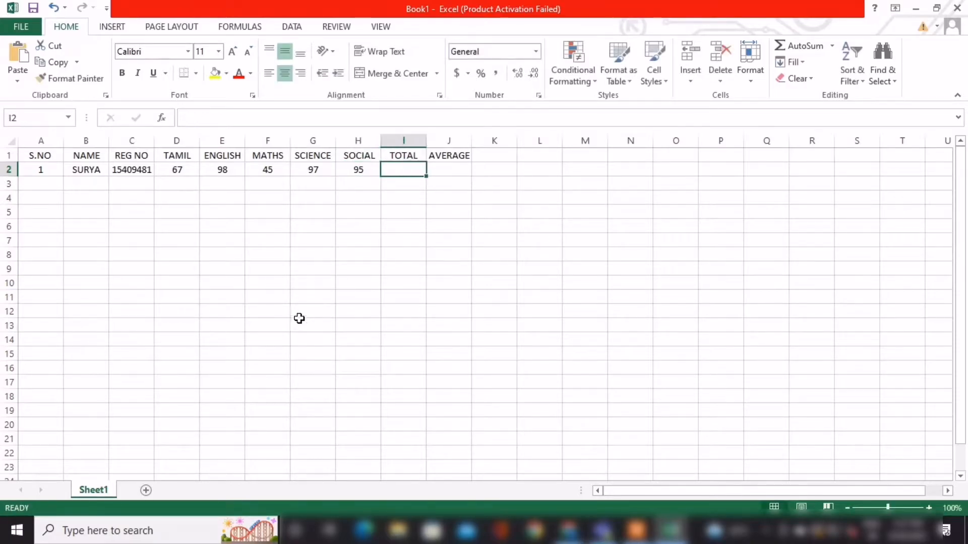
Enter the serial numbers 2 and 3 in cells A3 and A4.
{"action": "left_click", "coordinate": [39, 185]}
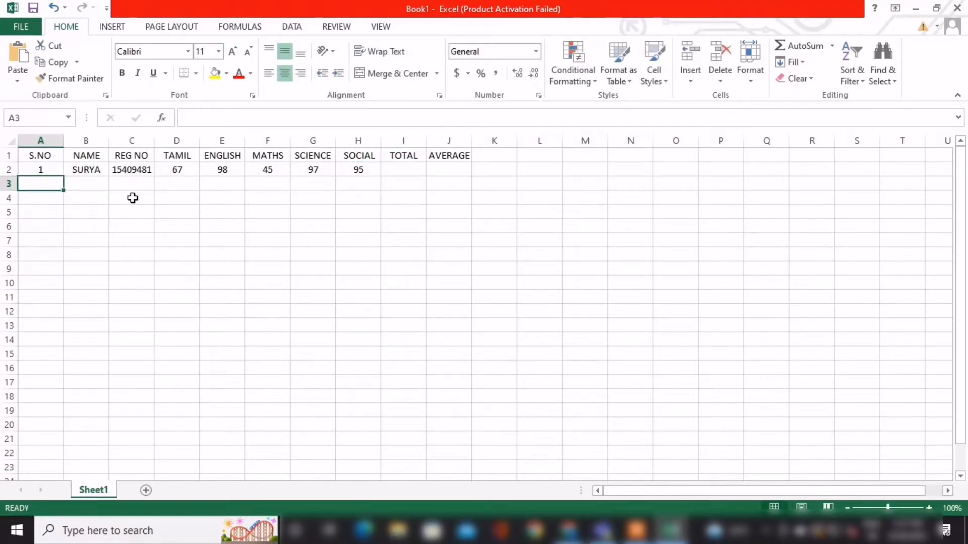
{"action": "type", "text": "2"}
{"action": "key", "text": "Tab"}
{"action": "key", "text": "Down"}
{"action": "key", "text": "Left"}
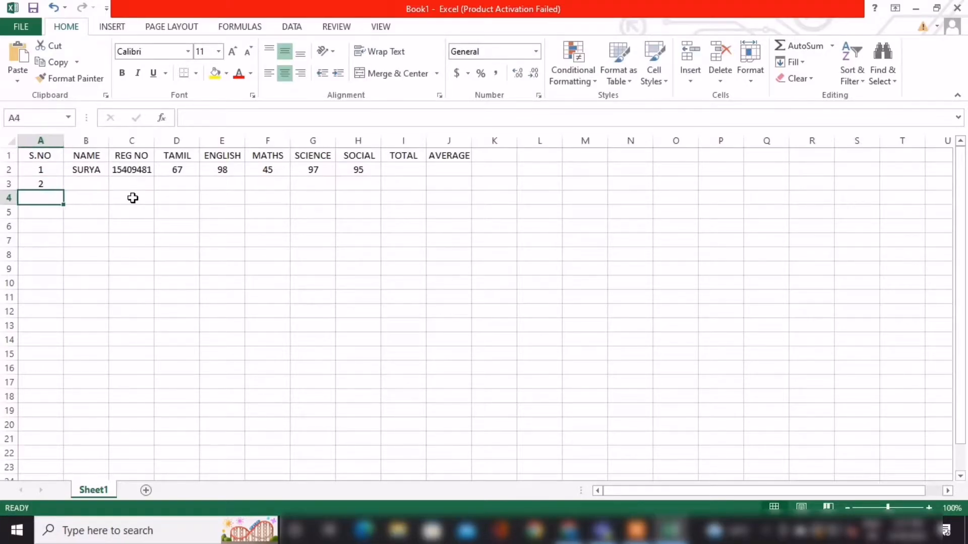
{"action": "type", "text": "3"}
{"action": "key", "text": "Tab"}
{"action": "key", "text": "Down"}
{"action": "key", "text": "Left"}
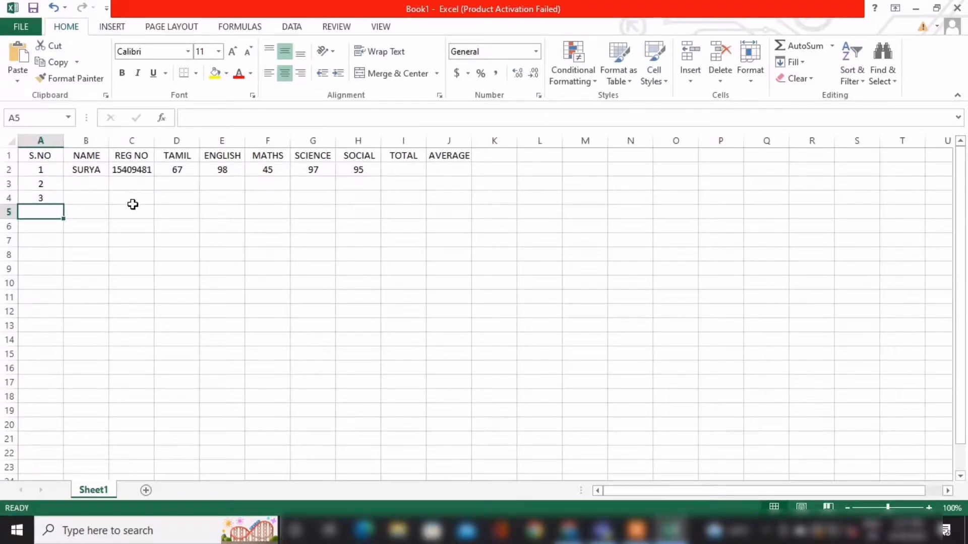
Try extending the serial numbers from A4 down to A10 with Fill Series, and undo the fill.
{"action": "left_click", "coordinate": [42, 185]}
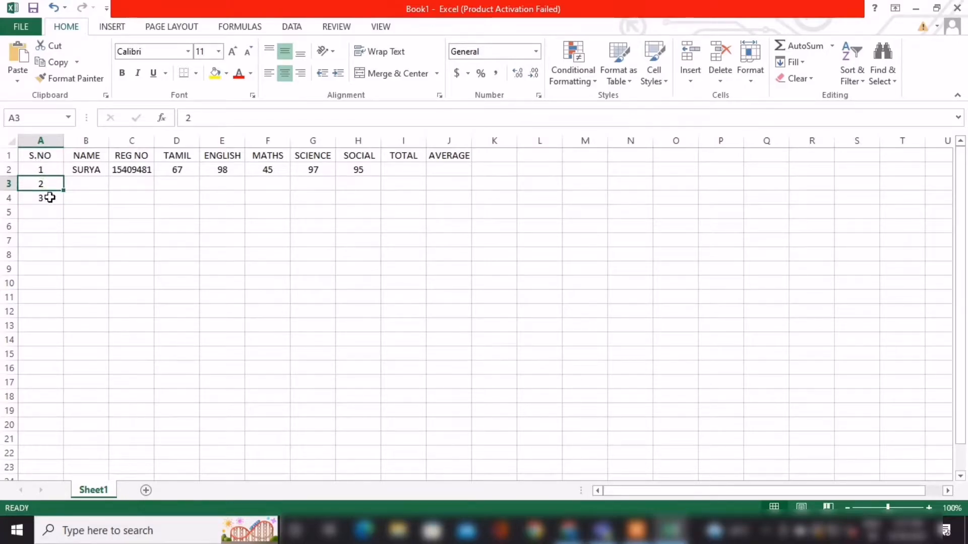
{"action": "left_click", "coordinate": [47, 171]}
{"action": "left_click", "coordinate": [59, 185]}
{"action": "left_click", "coordinate": [59, 196]}
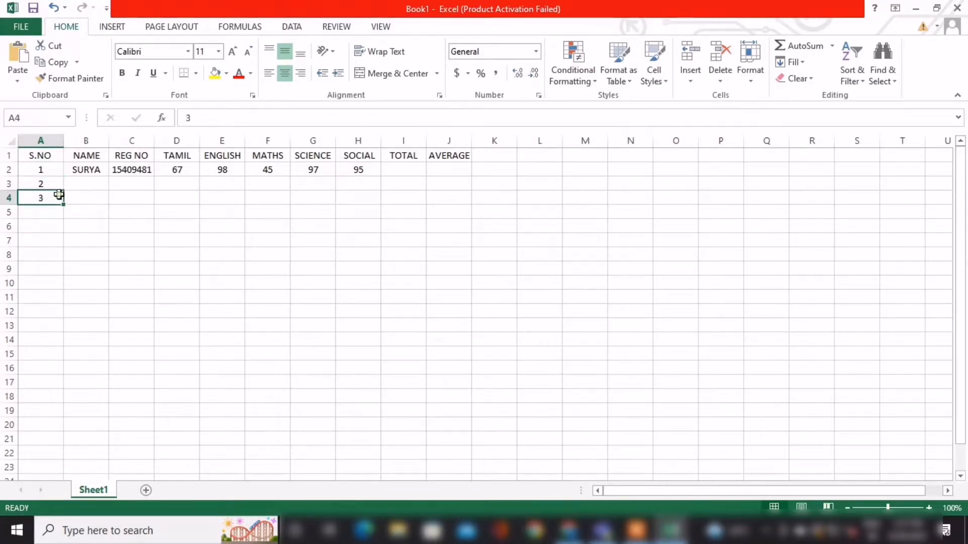
{"action": "left_click_drag", "start_coordinate": [63, 204], "coordinate": [66, 292]}
{"action": "left_click", "coordinate": [82, 304]}
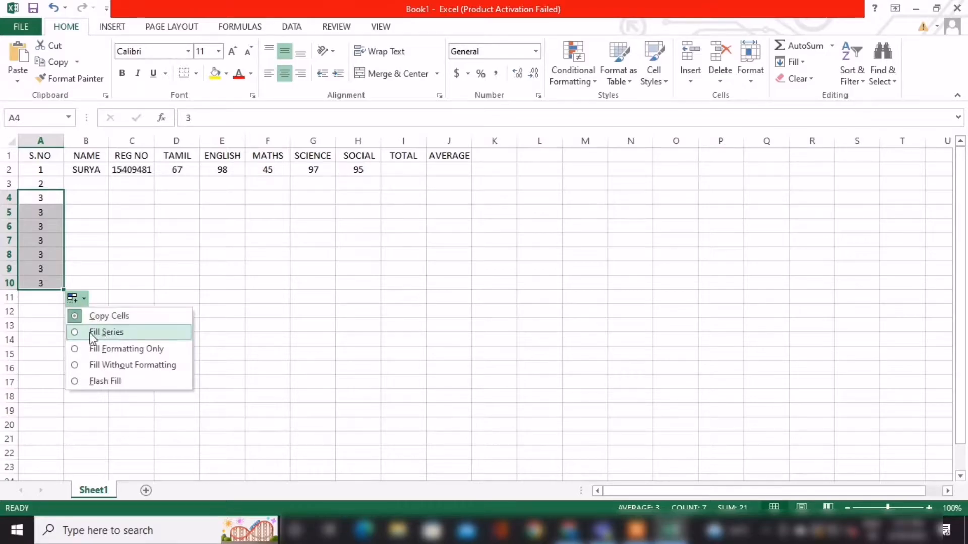
{"action": "left_click", "coordinate": [96, 333]}
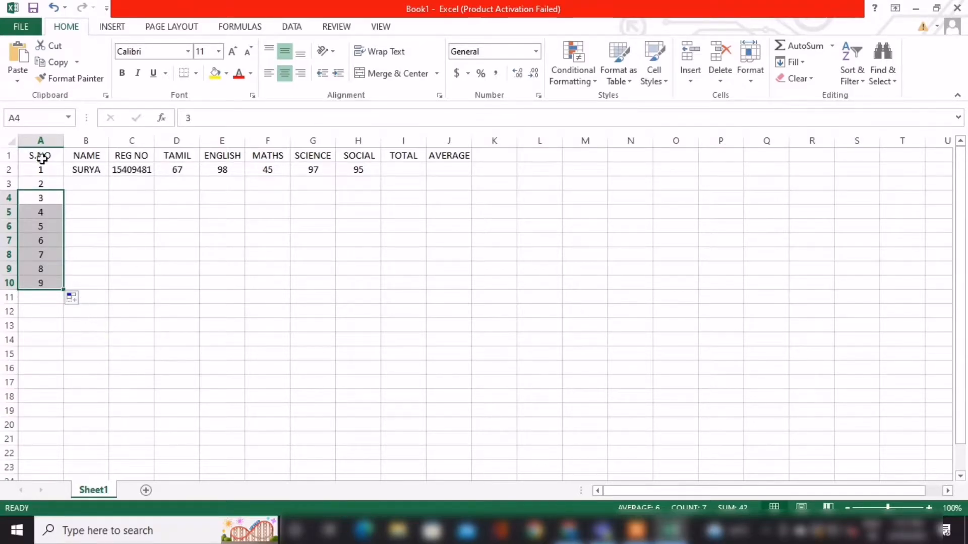
{"action": "key", "text": "ctrl+z"}
{"action": "left_click", "coordinate": [119, 211]}
Autofill the consecutive serial numbers down column A to 10 in A11.
{"action": "left_click", "coordinate": [56, 197]}
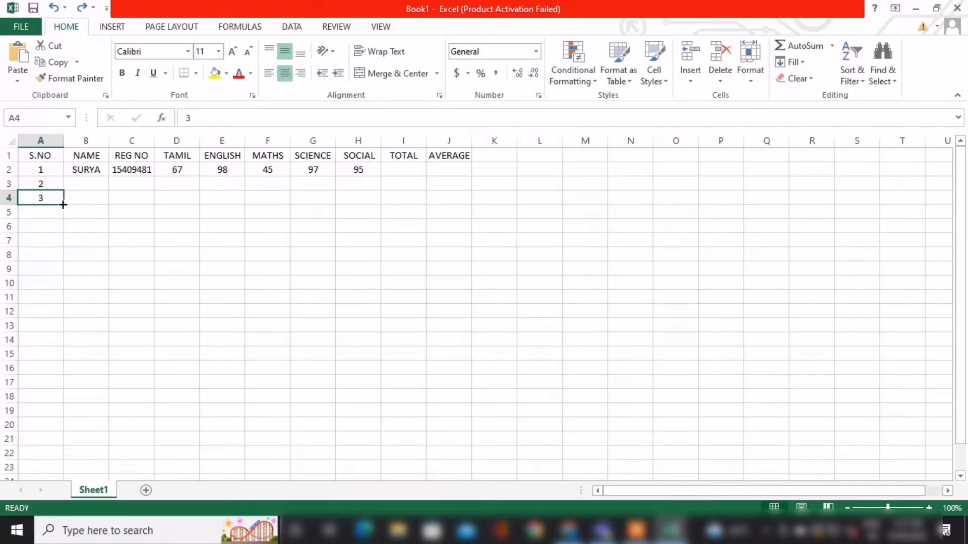
{"action": "left_click_drag", "start_coordinate": [57, 183], "coordinate": [64, 298]}
{"action": "left_click", "coordinate": [188, 223]}
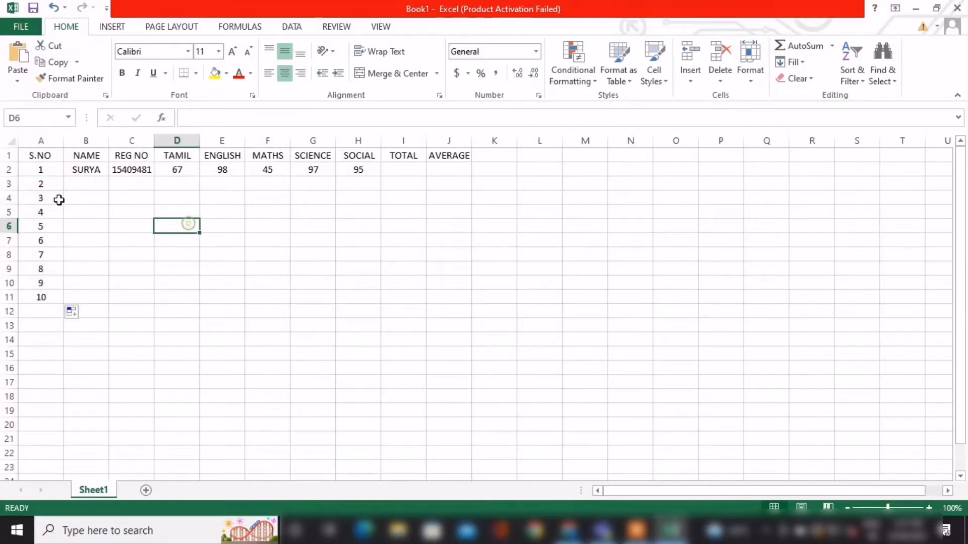
Enter the second student's name in cell B3.
{"action": "left_click", "coordinate": [86, 186]}
{"action": "type", "text": "MUTHU"}
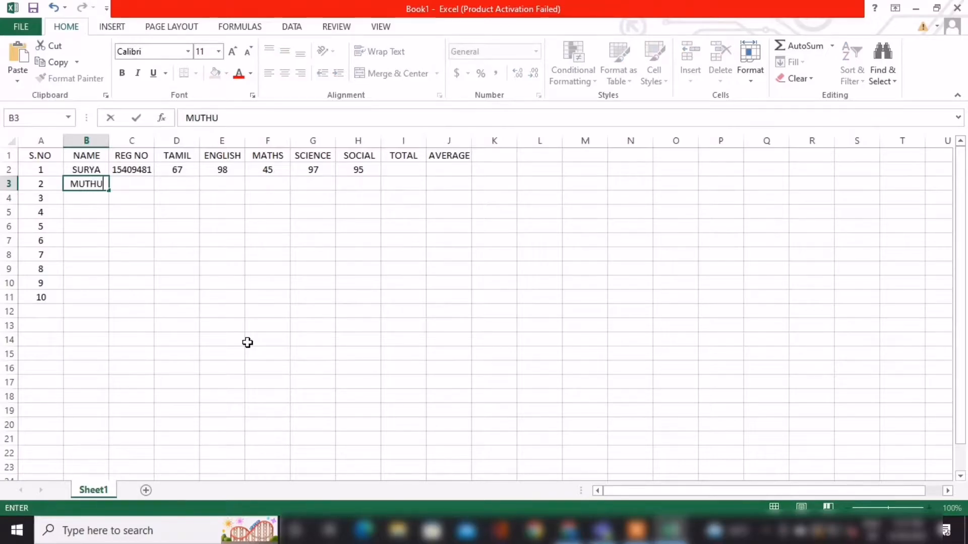
{"action": "key", "text": "Tab"}
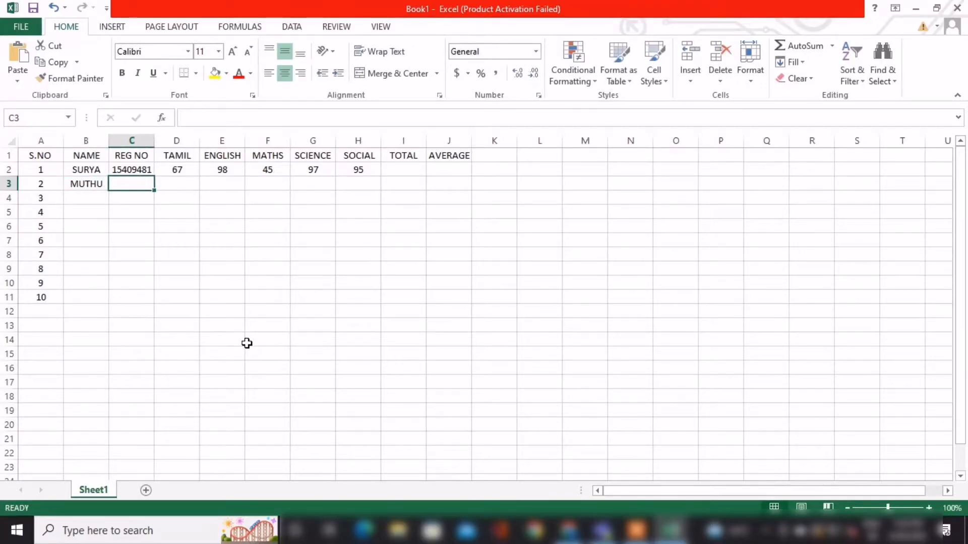
Autofill the registration number from C2 down to C11 as an increasing series using Fill Series.
{"action": "left_click", "coordinate": [126, 170]}
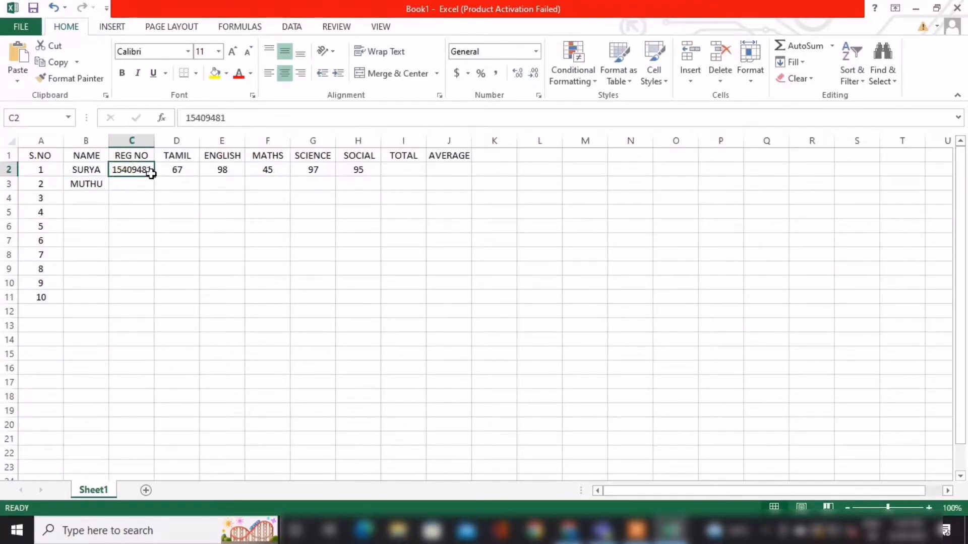
{"action": "left_click_drag", "start_coordinate": [153, 176], "coordinate": [158, 303]}
{"action": "left_click", "coordinate": [161, 311]}
{"action": "left_click", "coordinate": [190, 346]}
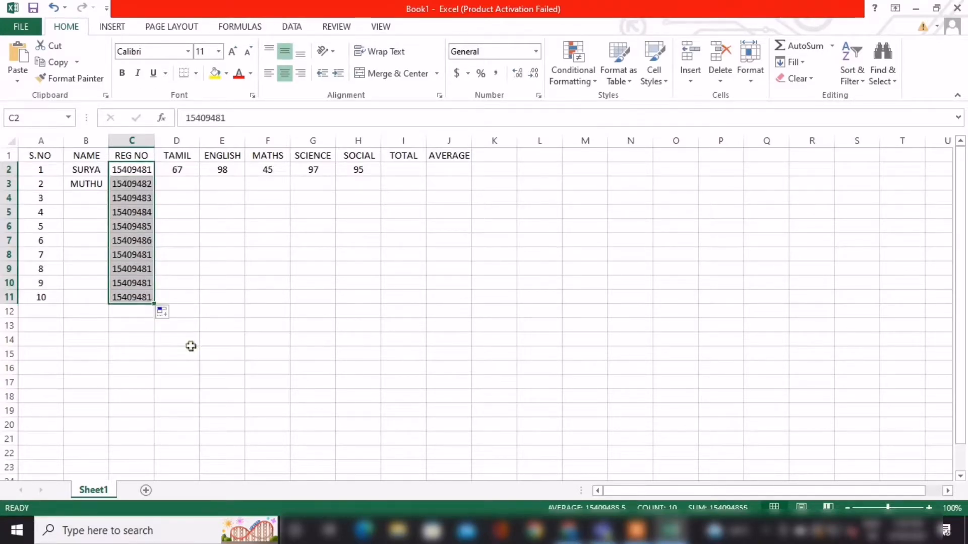
Complete the remaining students' names in B4:B11 and the subject marks for rows 3 to 11 in columns D to H.
{"action": "left_click", "coordinate": [231, 246]}
{"action": "left_click", "coordinate": [97, 197]}
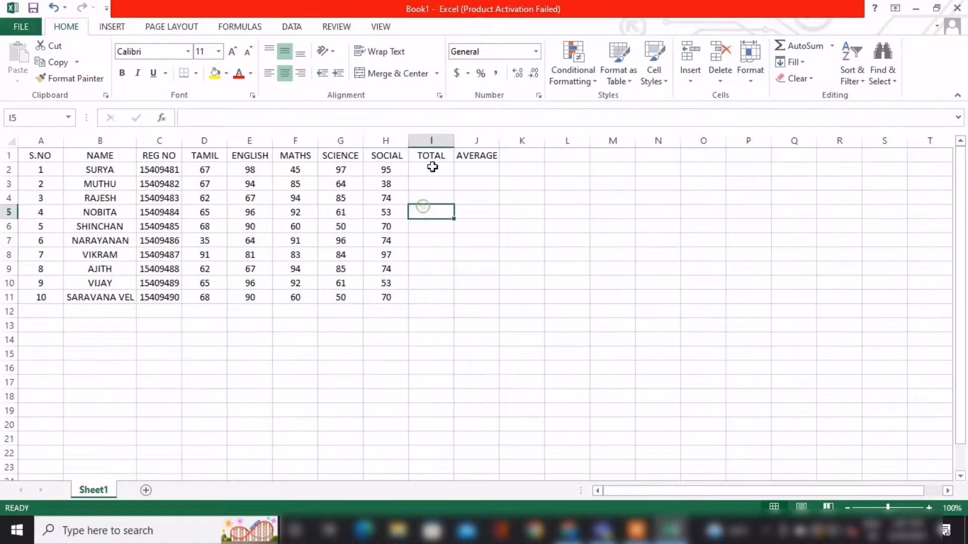
{"action": "key", "text": "Up"}
{"action": "key", "text": "Up"}
{"action": "key", "text": "Up"}
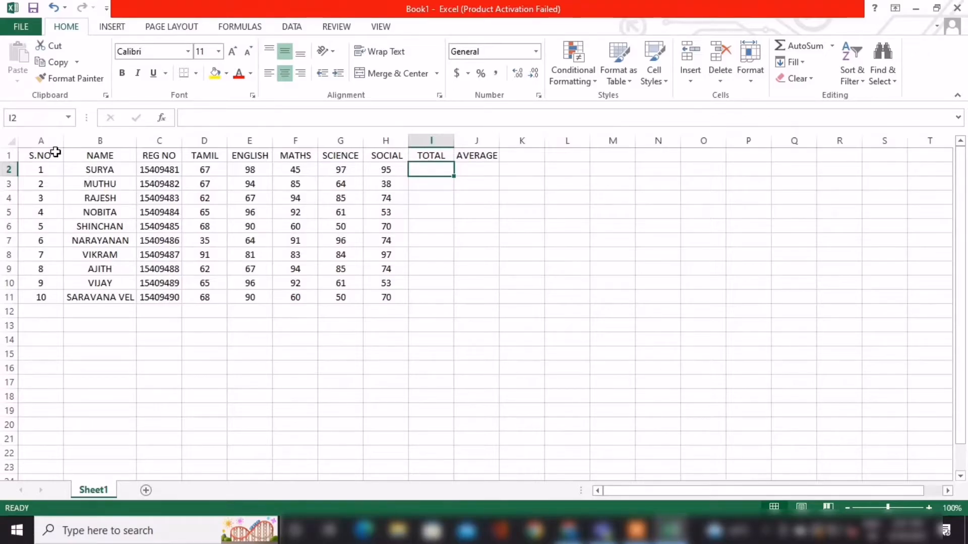
Try totalling the first student's row in I2 with AutoSum over C2:H2, and undo the formula.
{"action": "left_click", "coordinate": [56, 152]}
{"action": "left_click", "coordinate": [528, 235]}
{"action": "left_click", "coordinate": [427, 173]}
{"action": "left_click", "coordinate": [778, 51]}
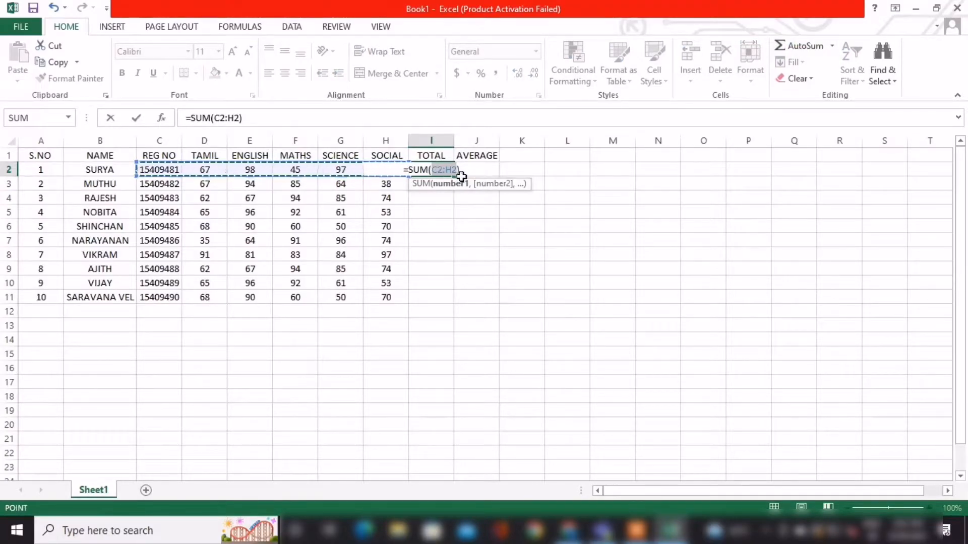
{"action": "key", "text": "Return"}
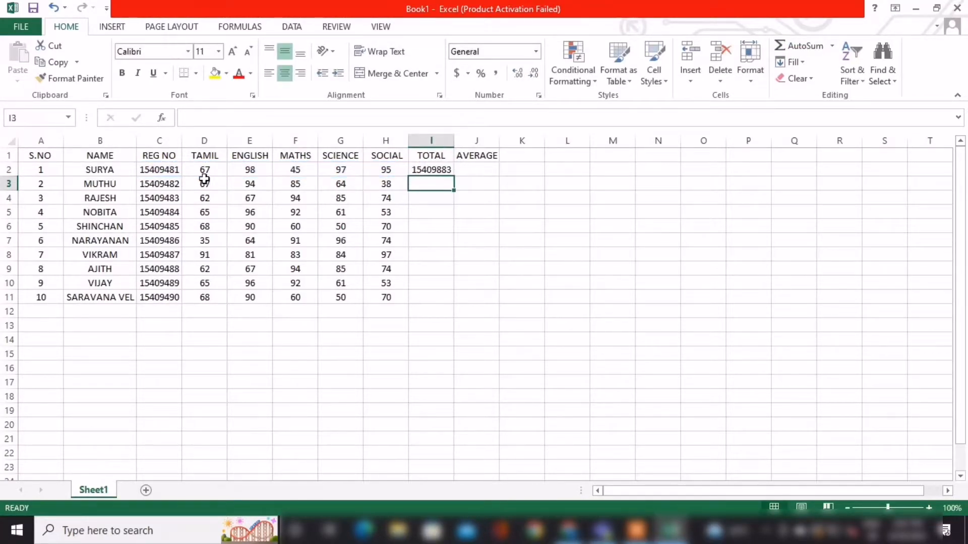
{"action": "left_click", "coordinate": [432, 173]}
{"action": "key", "text": "ctrl+z"}
{"action": "left_click", "coordinate": [524, 202]}
Total the first student's five subject marks in I2 with AutoSum over D2:H2.
{"action": "left_click", "coordinate": [439, 169]}
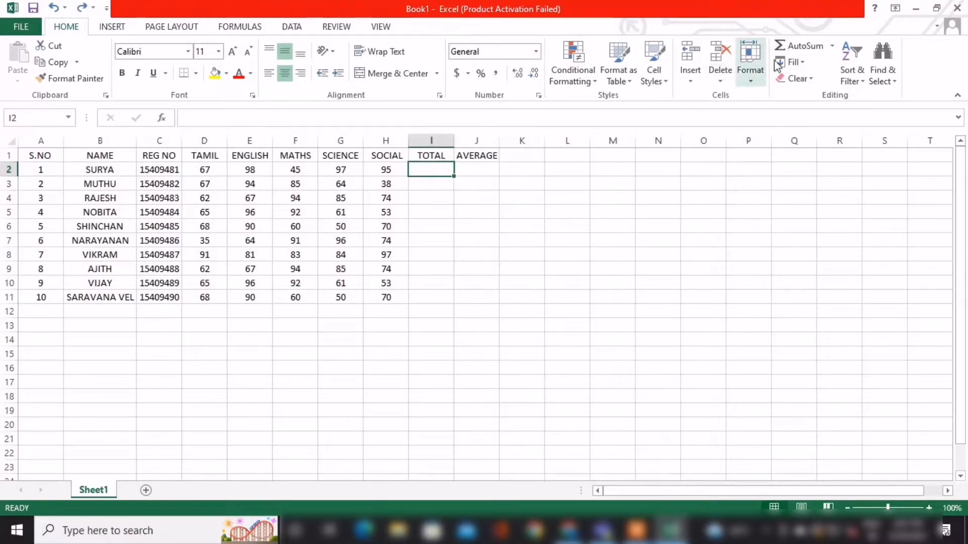
{"action": "left_click", "coordinate": [789, 46]}
{"action": "left_click_drag", "start_coordinate": [194, 168], "coordinate": [396, 174]}
{"action": "key", "text": "ctrl+Return"}
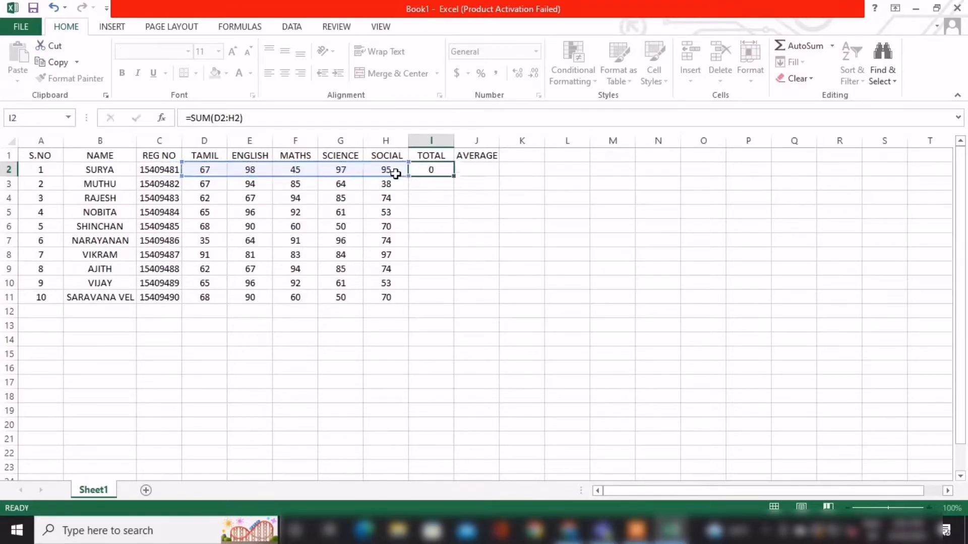
Commit the total formula in I2 and set the first student's science mark in G2 to 91.
{"action": "key", "text": "Return"}
{"action": "left_click_drag", "start_coordinate": [214, 171], "coordinate": [376, 171]}
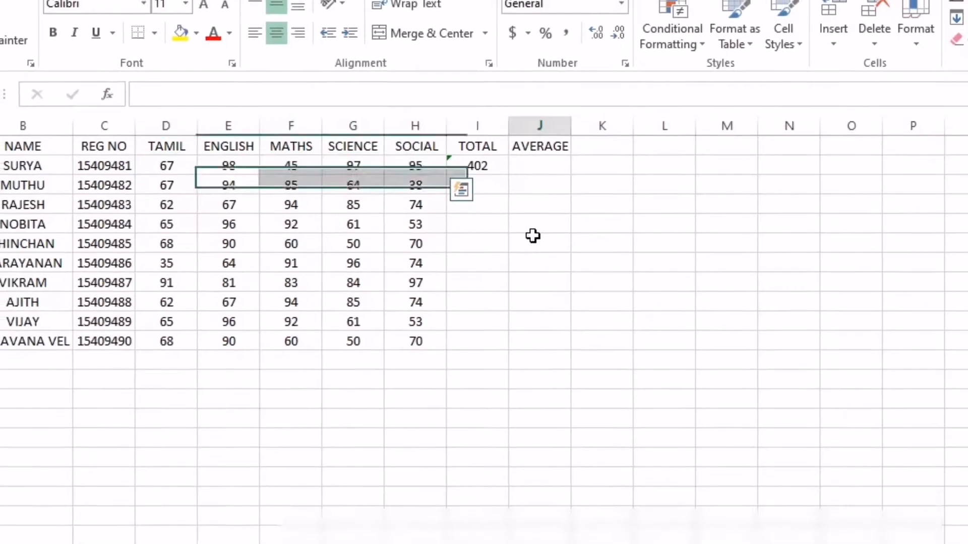
{"action": "left_click", "coordinate": [372, 117]}
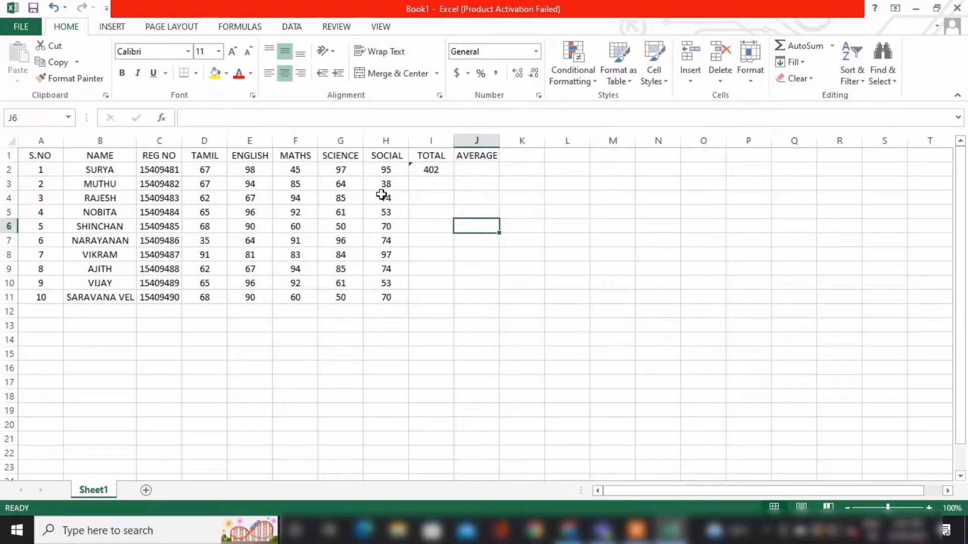
{"action": "left_click", "coordinate": [341, 168]}
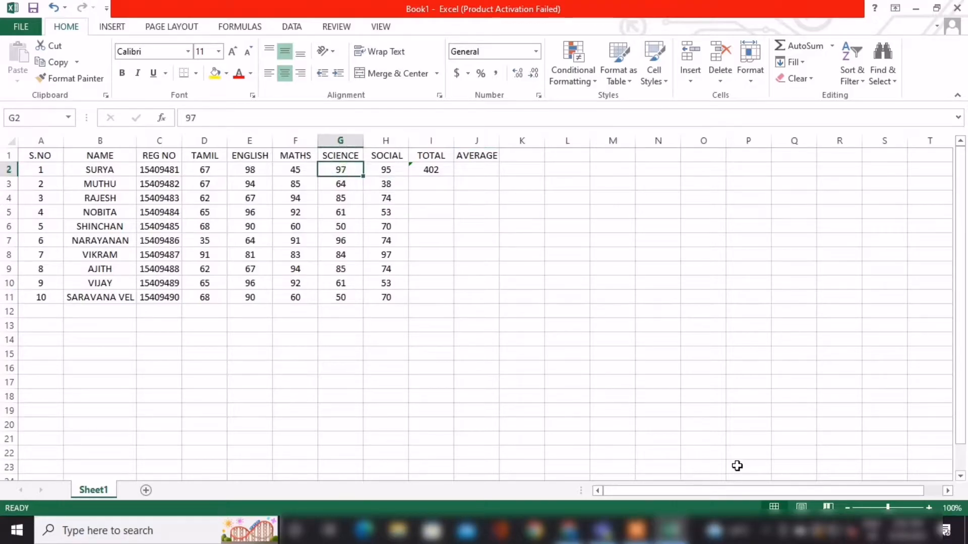
{"action": "type", "text": "9"}
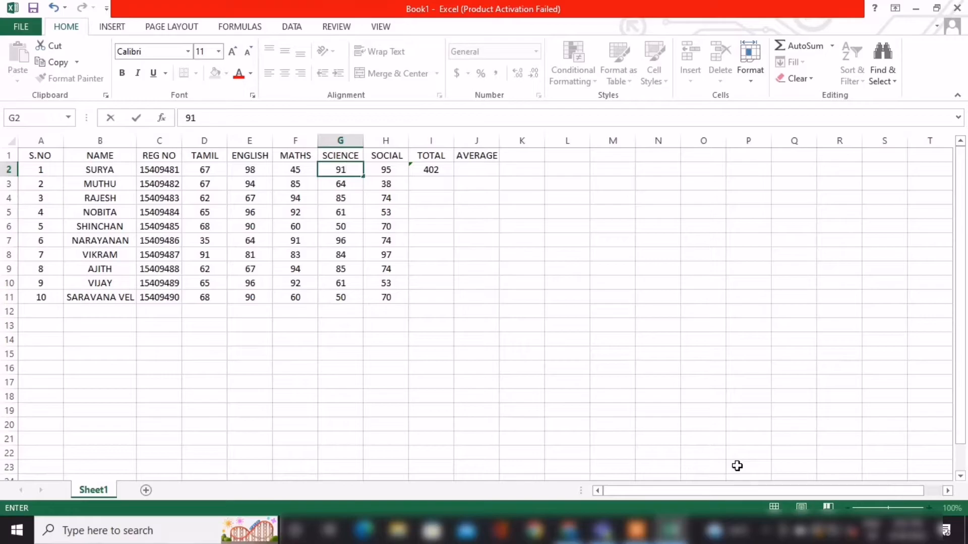
{"action": "key", "text": "Right"}
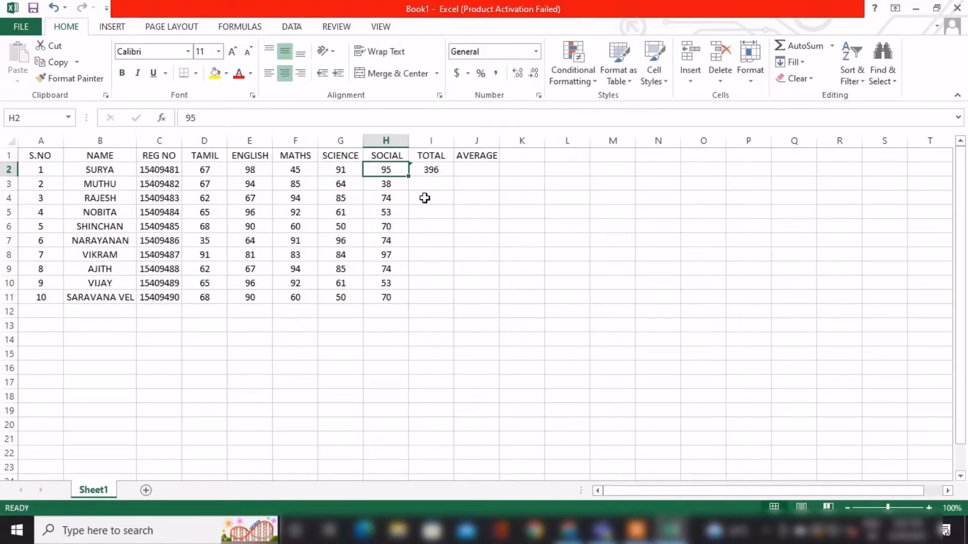
Calculate the first student's average in J2 with the AutoSum Average function over D2:H2.
{"action": "left_click", "coordinate": [485, 173]}
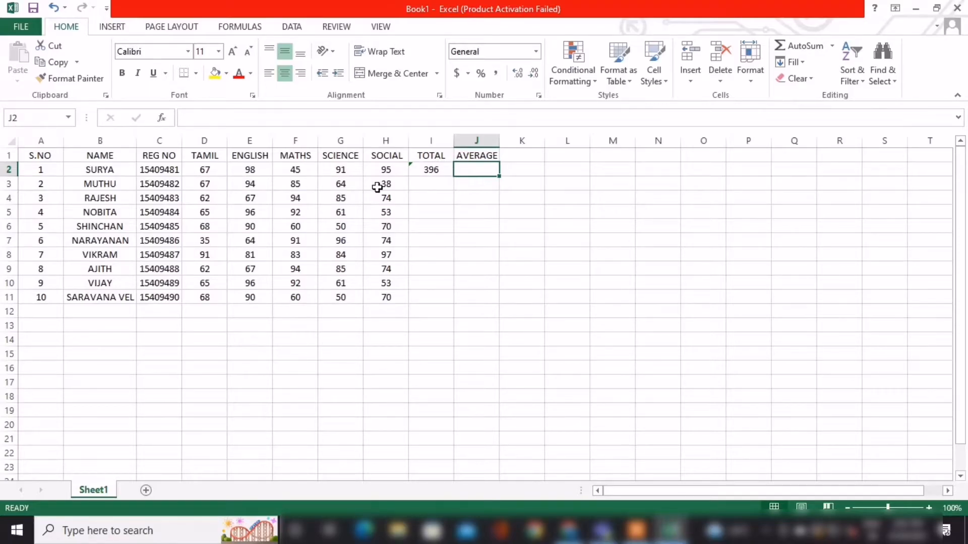
{"action": "left_click", "coordinate": [834, 46]}
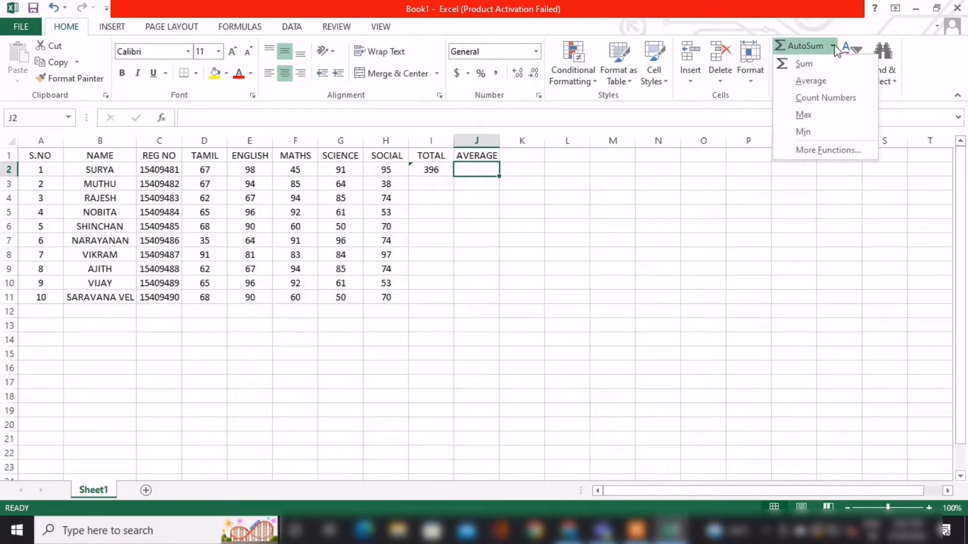
{"action": "left_click", "coordinate": [838, 80]}
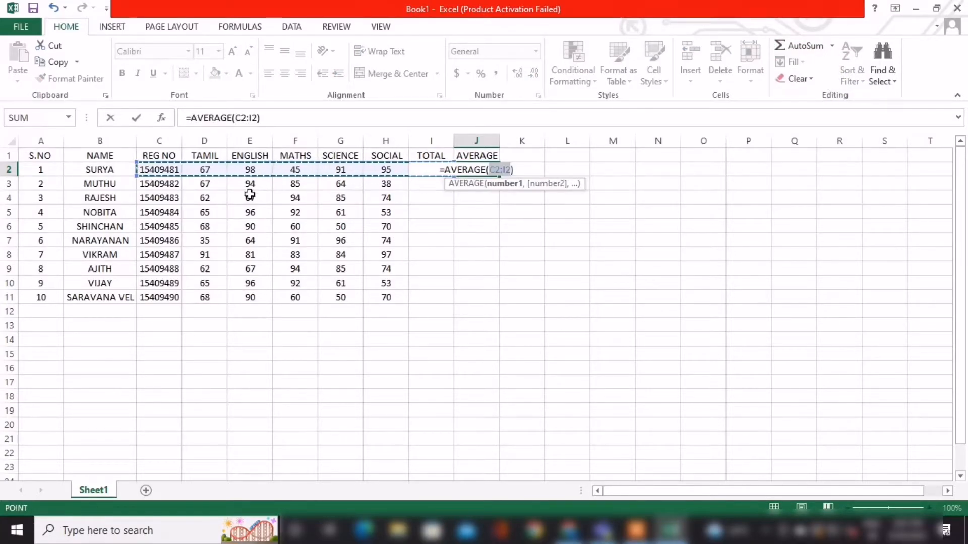
{"action": "left_click_drag", "start_coordinate": [208, 170], "coordinate": [387, 171]}
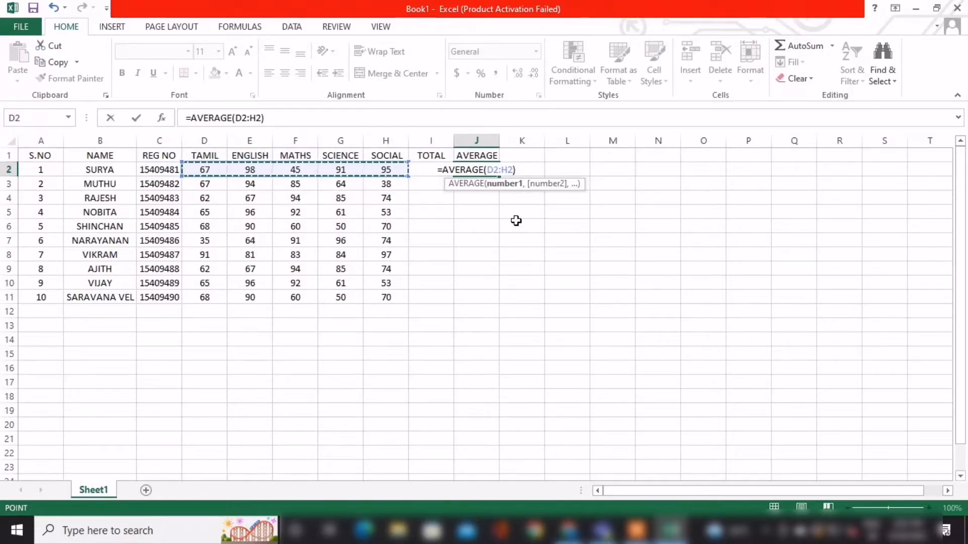
{"action": "key", "text": "Return"}
Check the average formula in J2 against the first student's marks in D2:H2 and review the mark sheet.
{"action": "left_click", "coordinate": [480, 170]}
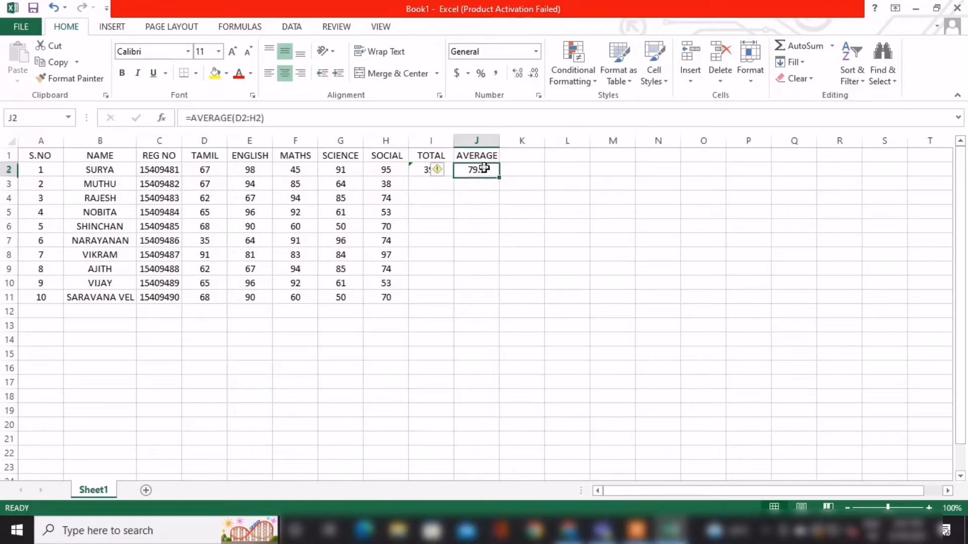
{"action": "left_click", "coordinate": [496, 223]}
{"action": "left_click", "coordinate": [477, 168]}
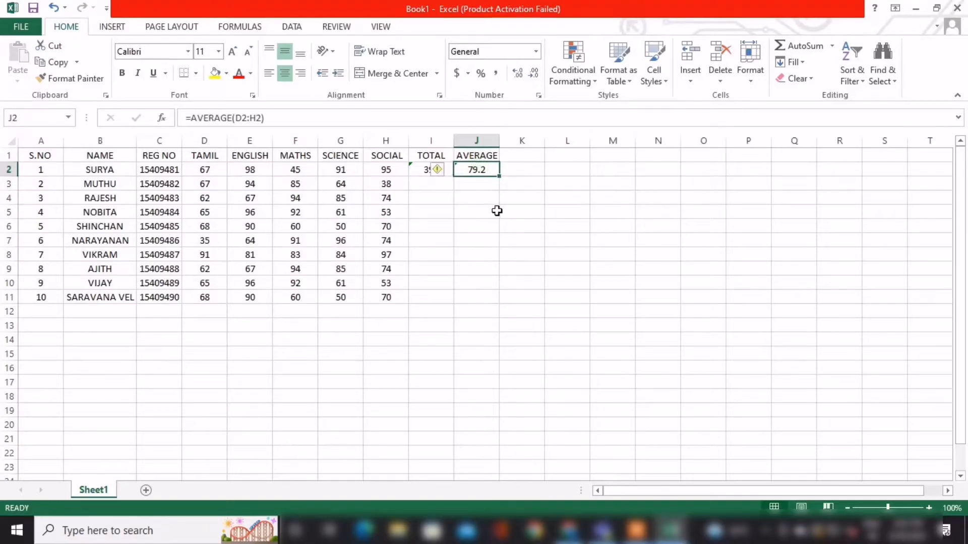
{"action": "left_click", "coordinate": [585, 387]}
{"action": "left_click_drag", "start_coordinate": [212, 173], "coordinate": [399, 171]}
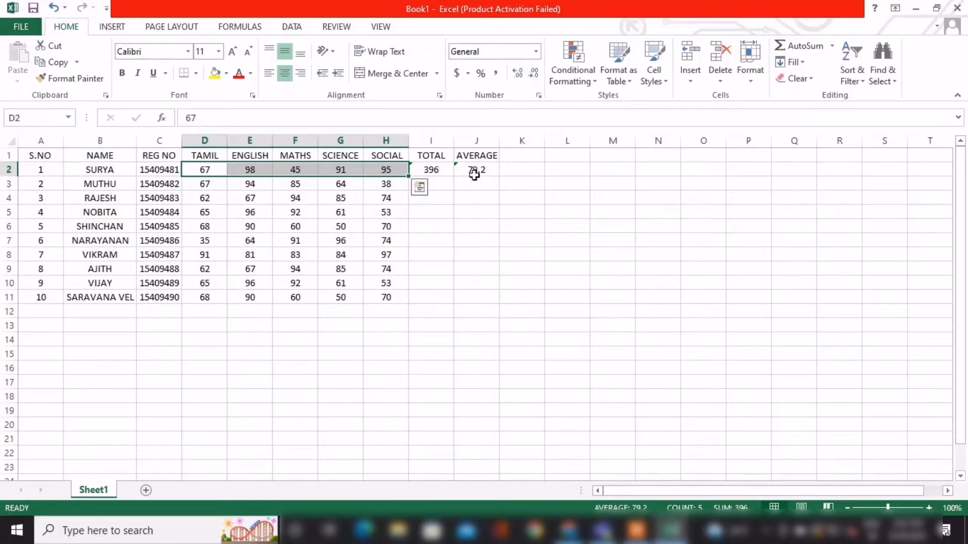
{"action": "left_click", "coordinate": [605, 277]}
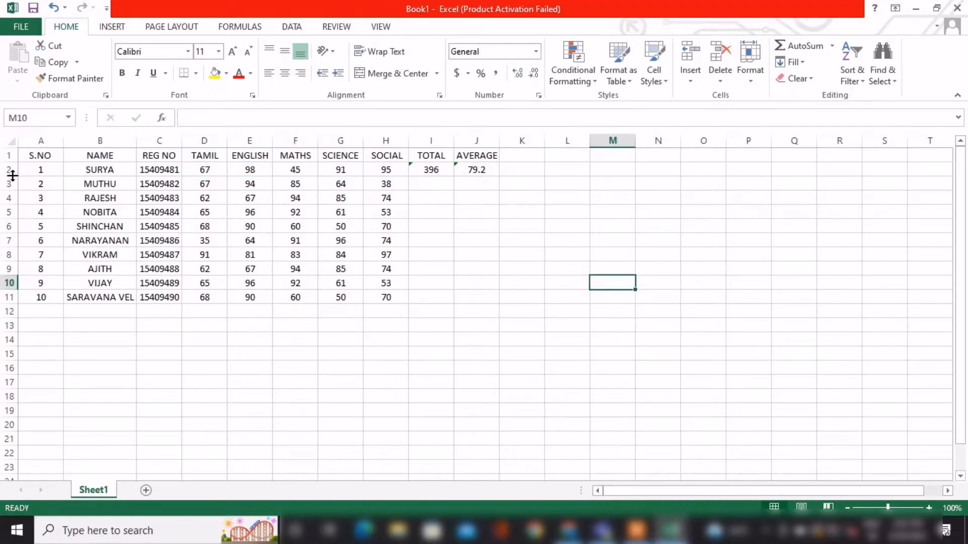
{"action": "left_click_drag", "start_coordinate": [49, 157], "coordinate": [488, 274]}
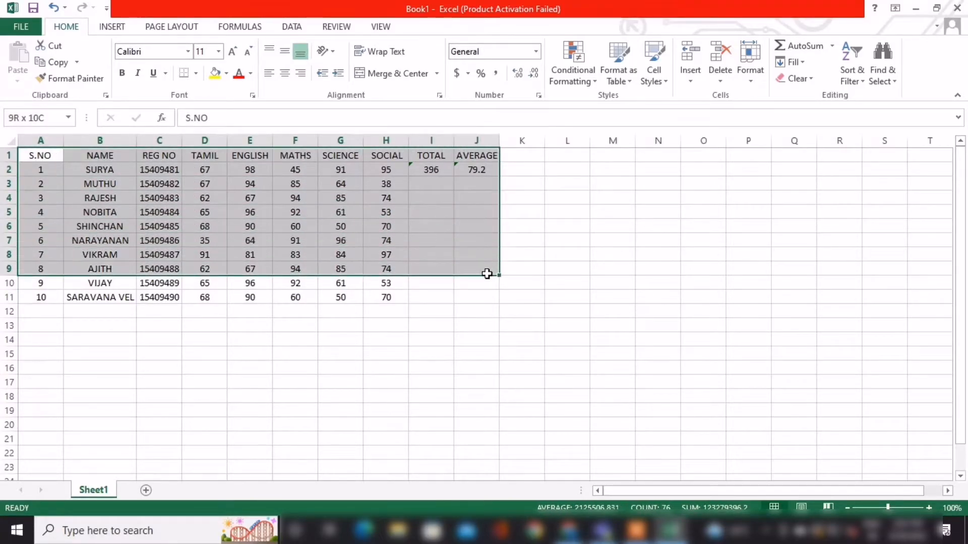
{"action": "left_click", "coordinate": [672, 280]}
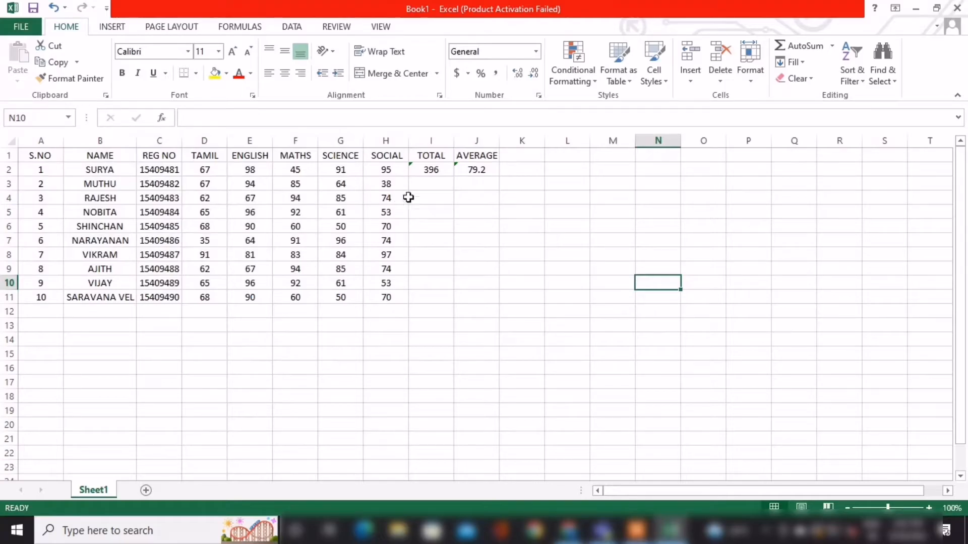
Autofill the total formula from I2 and the average formula from J2 down to row 11.
{"action": "left_click", "coordinate": [437, 169]}
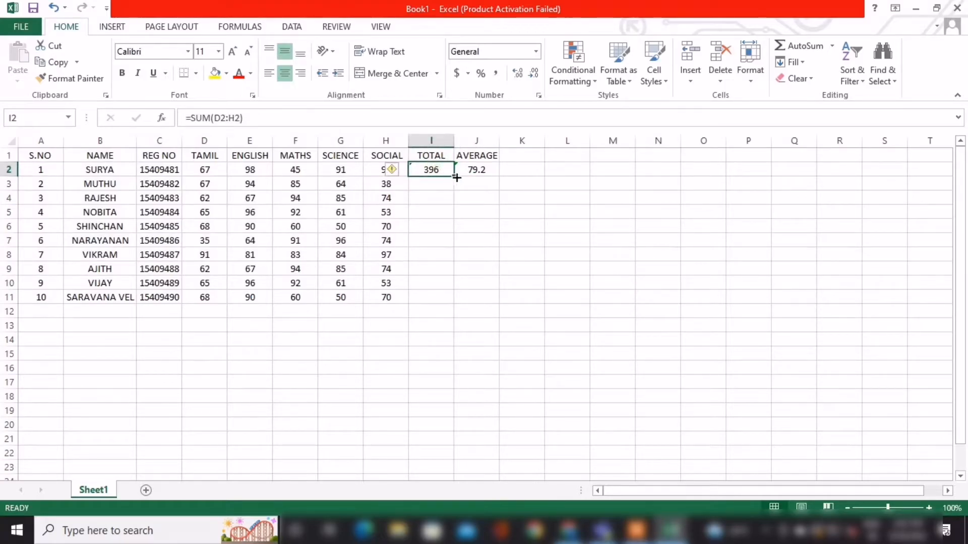
{"action": "left_click_drag", "start_coordinate": [453, 176], "coordinate": [450, 299]}
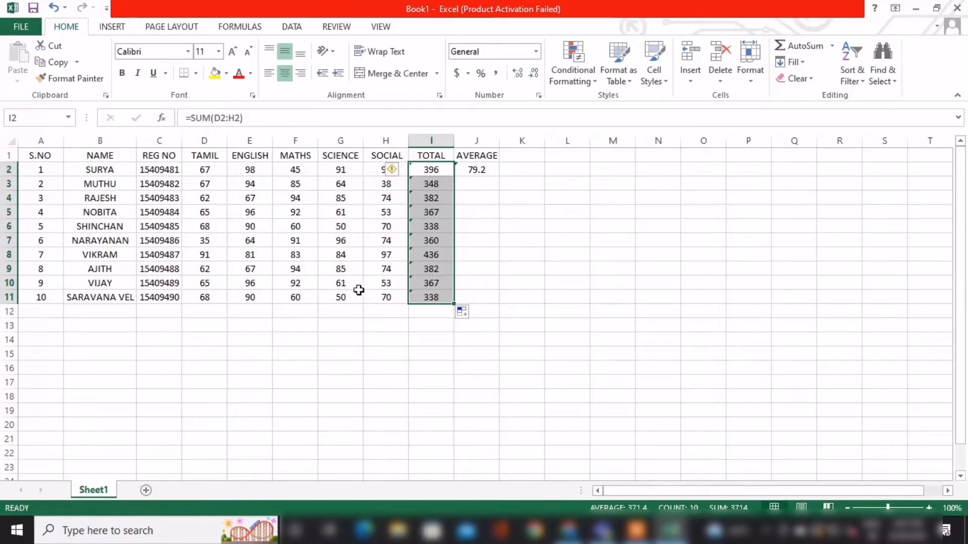
{"action": "left_click", "coordinate": [477, 170]}
{"action": "left_click_drag", "start_coordinate": [497, 176], "coordinate": [498, 305]}
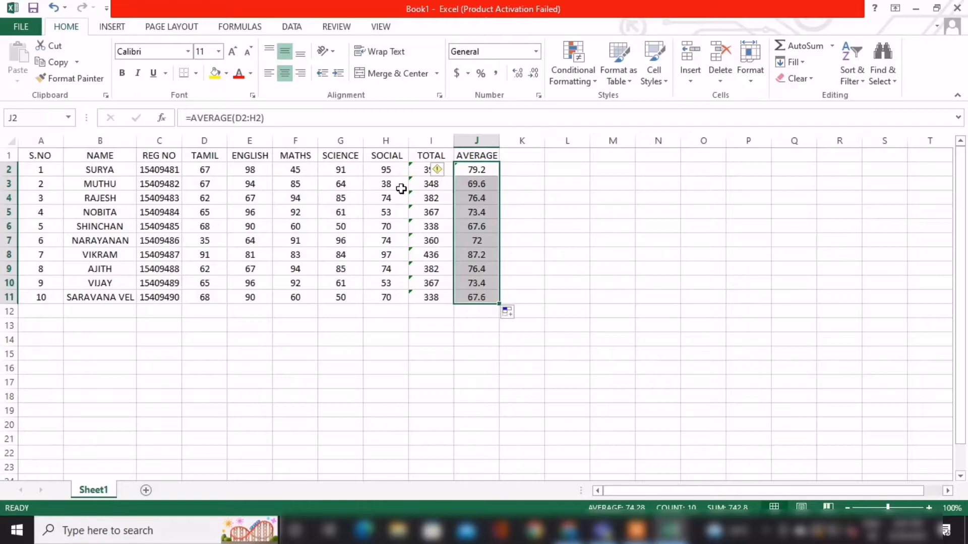
{"action": "left_click", "coordinate": [626, 296]}
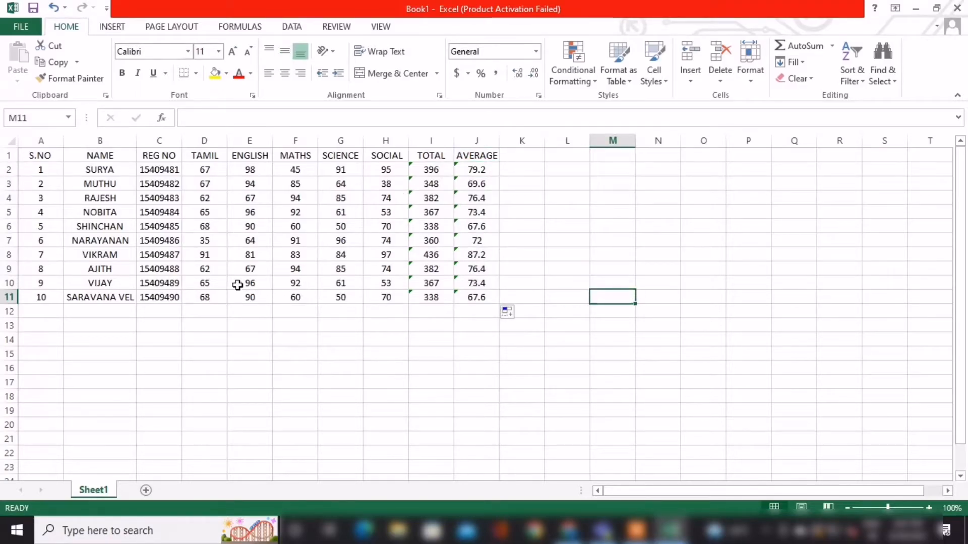
Review the last student's marks in D11:H11 and set the fifth student's science mark in G6 to 45.
{"action": "left_click_drag", "start_coordinate": [204, 297], "coordinate": [380, 294]}
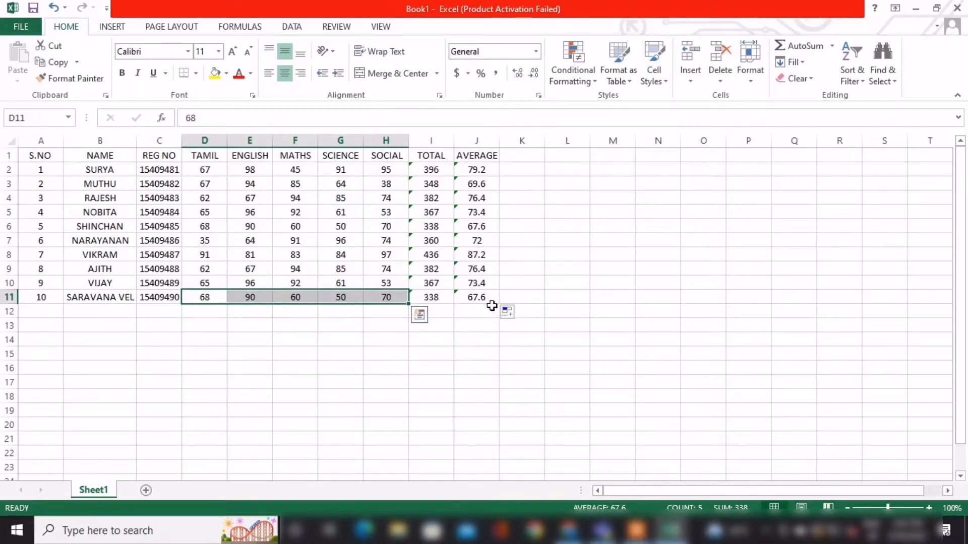
{"action": "left_click", "coordinate": [571, 367]}
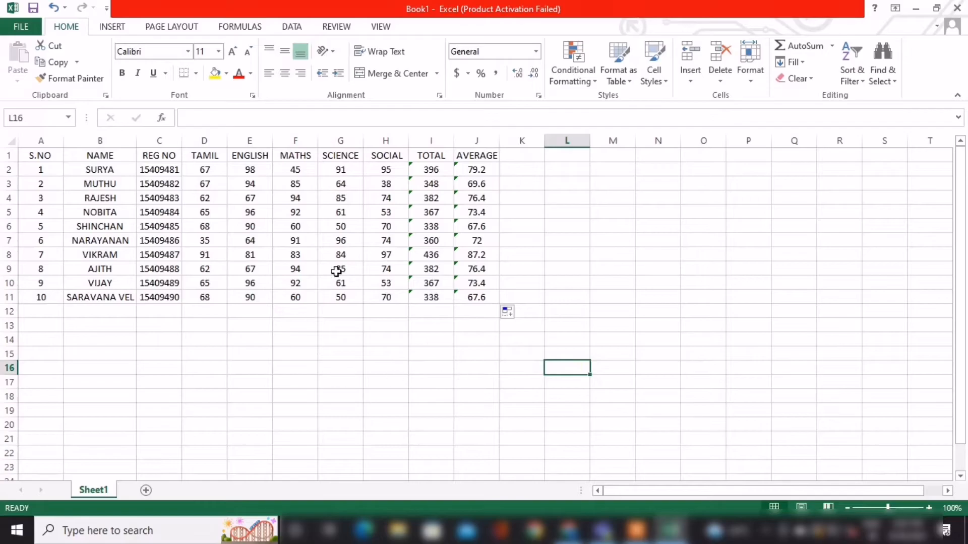
{"action": "left_click", "coordinate": [331, 228]}
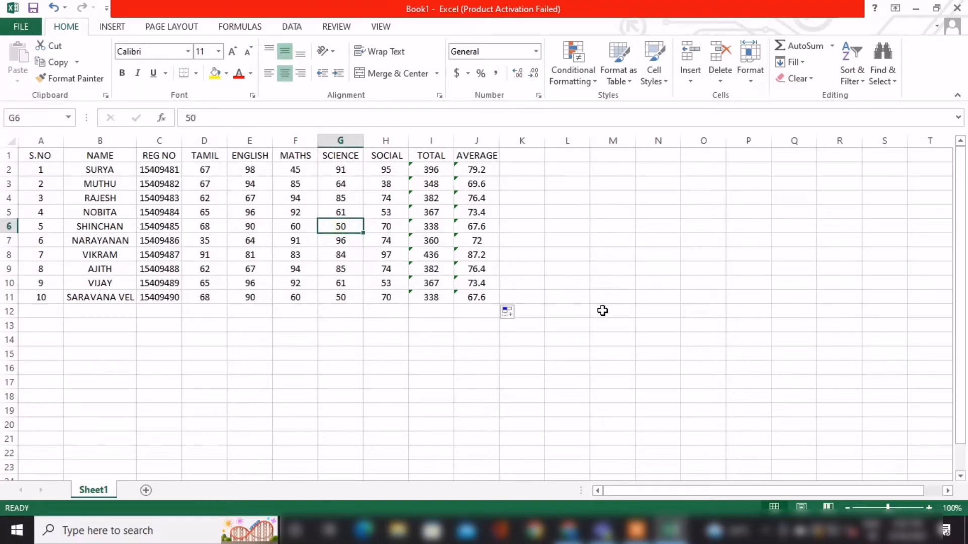
{"action": "type", "text": "4"}
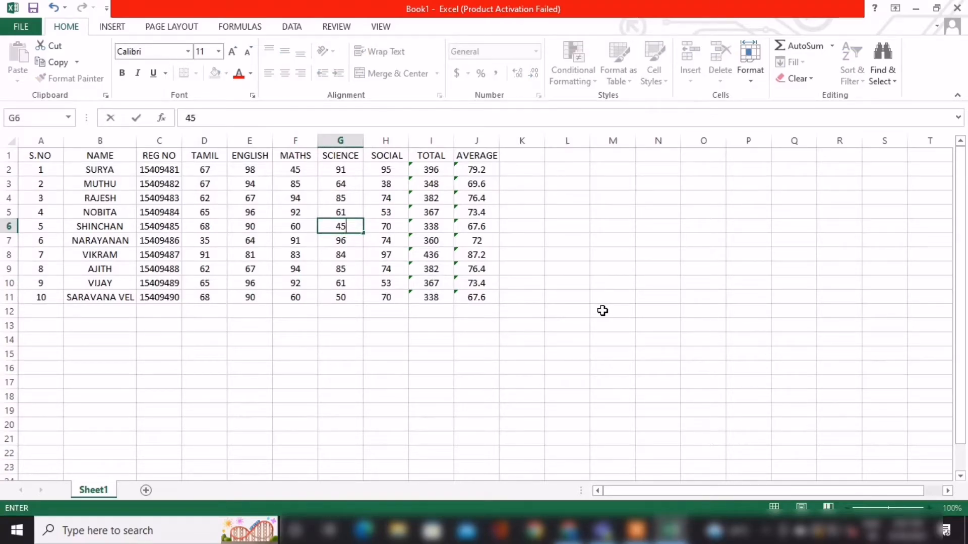
{"action": "key", "text": "Tab"}
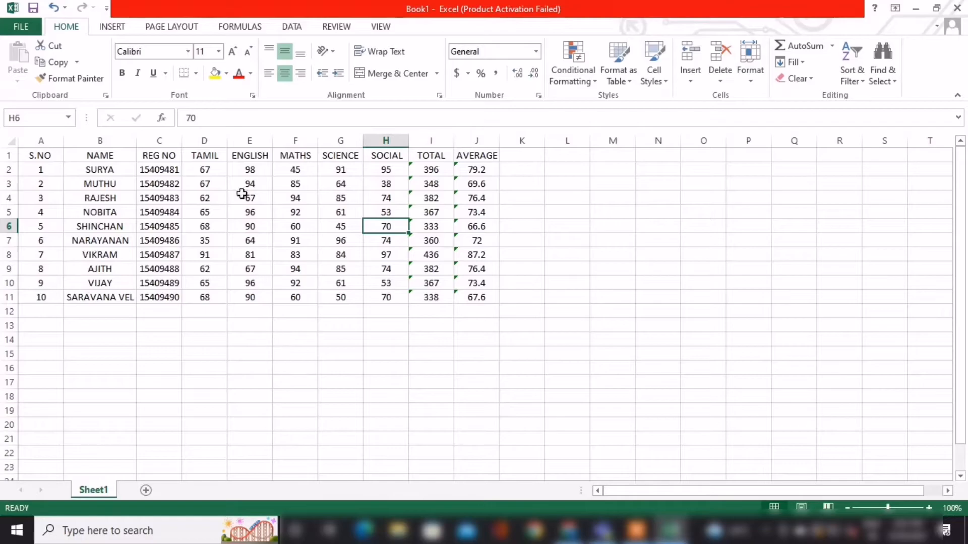
Try converting the mark sheet range A1:J11 into a table with headers, and undo it.
{"action": "left_click_drag", "start_coordinate": [49, 155], "coordinate": [499, 297]}
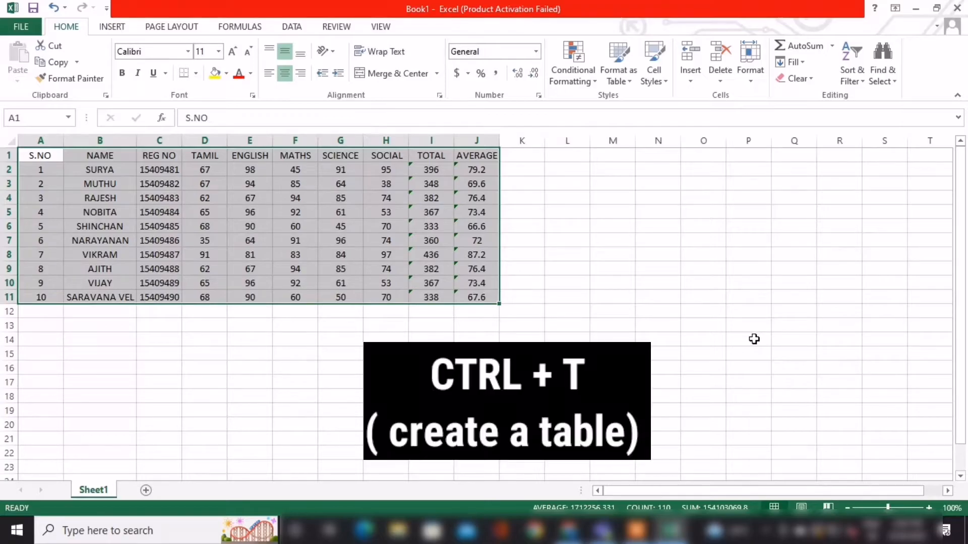
{"action": "key", "text": "ctrl+t"}
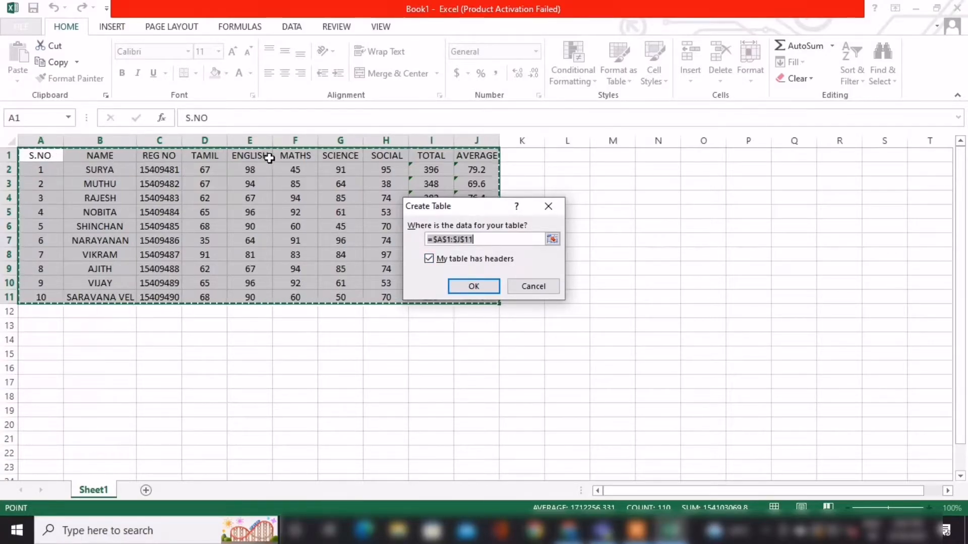
{"action": "left_click", "coordinate": [471, 289]}
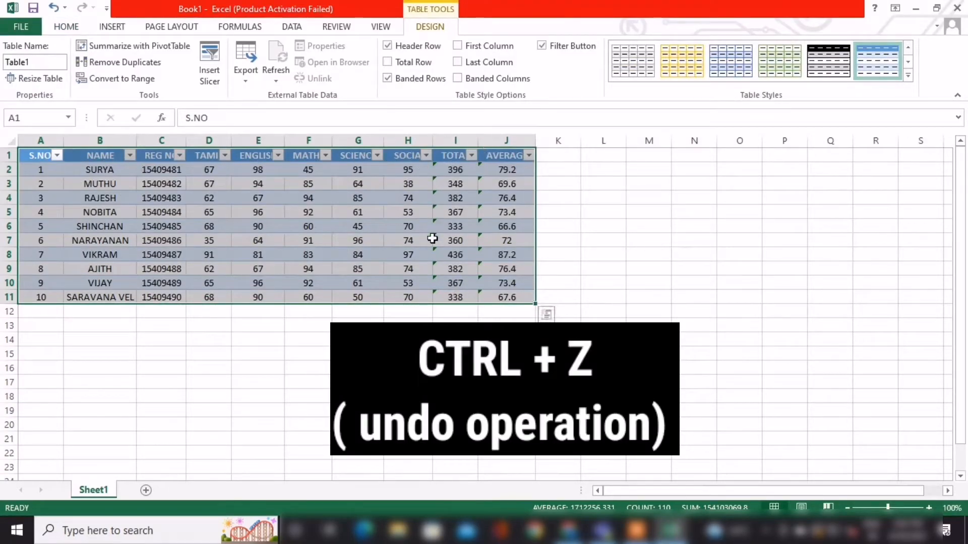
{"action": "key", "text": "ctrl+z"}
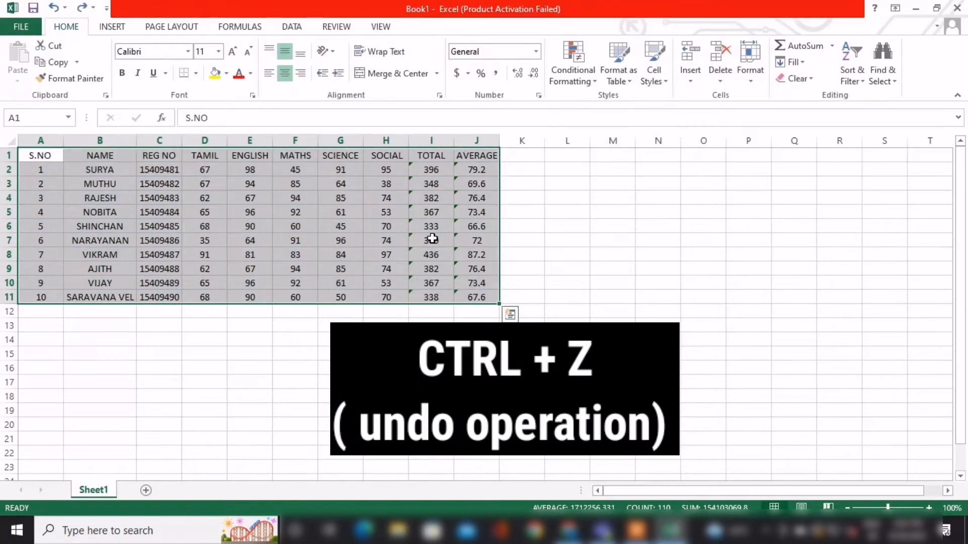
Try creating a table from A1:J11 with the "My table has headers" option off, and undo it.
{"action": "key", "text": "ctrl+t"}
{"action": "left_click", "coordinate": [428, 259]}
{"action": "left_click", "coordinate": [473, 287]}
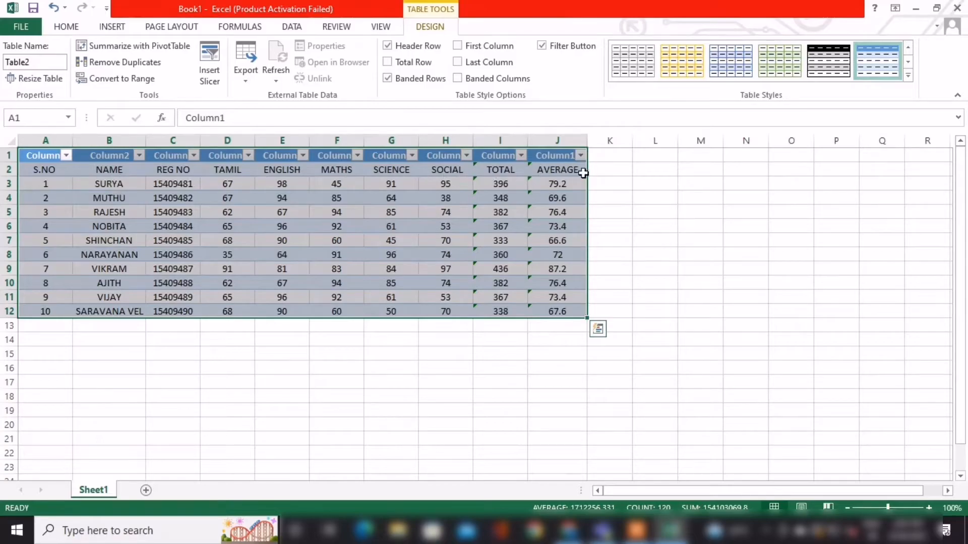
{"action": "key", "text": "ctrl+z"}
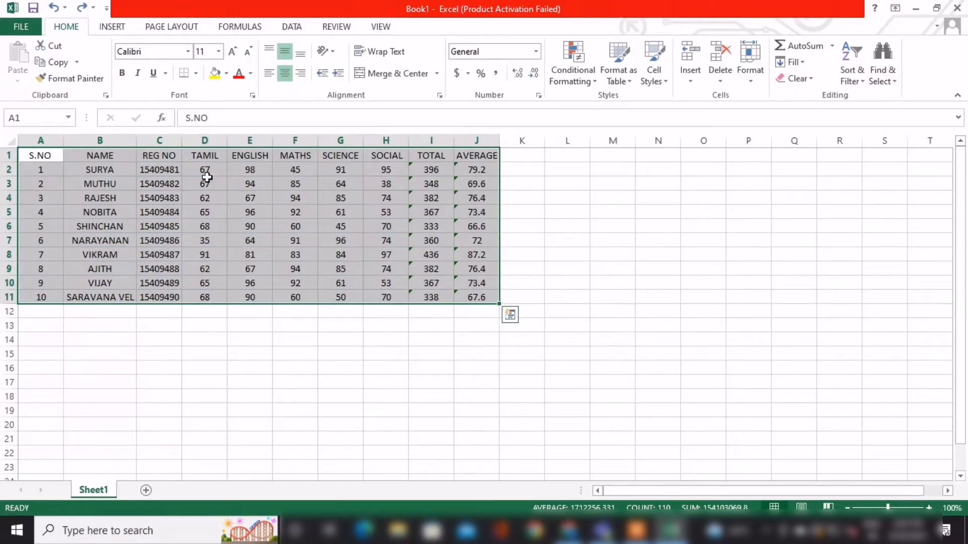
Create the table from A1:J11 again with "My table has headers" on, and undo the conversion.
{"action": "key", "text": "ctrl+t"}
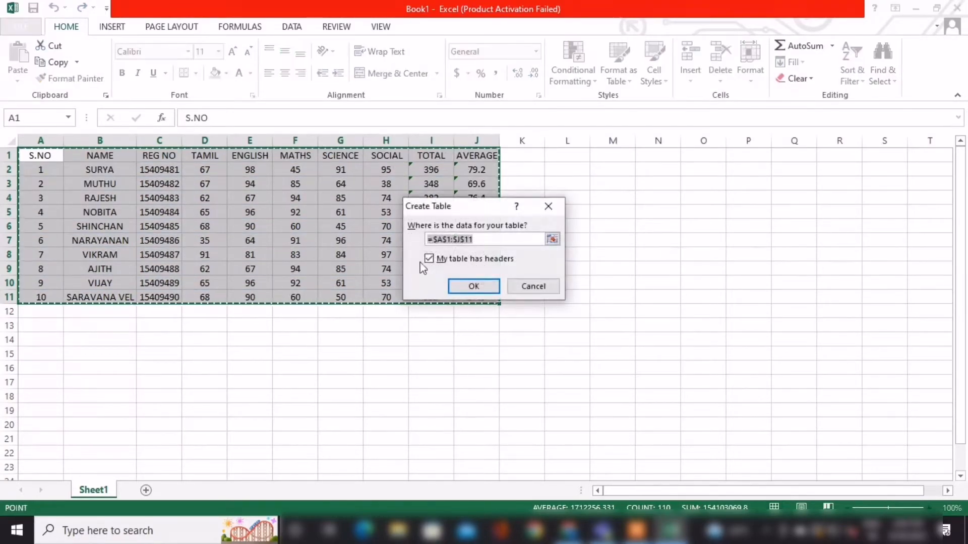
{"action": "left_click", "coordinate": [462, 286]}
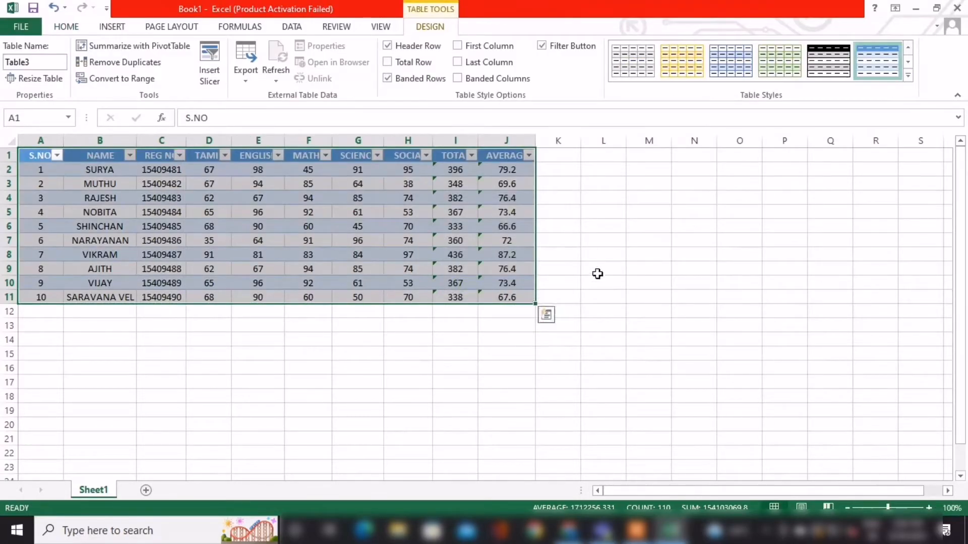
{"action": "left_click", "coordinate": [598, 270]}
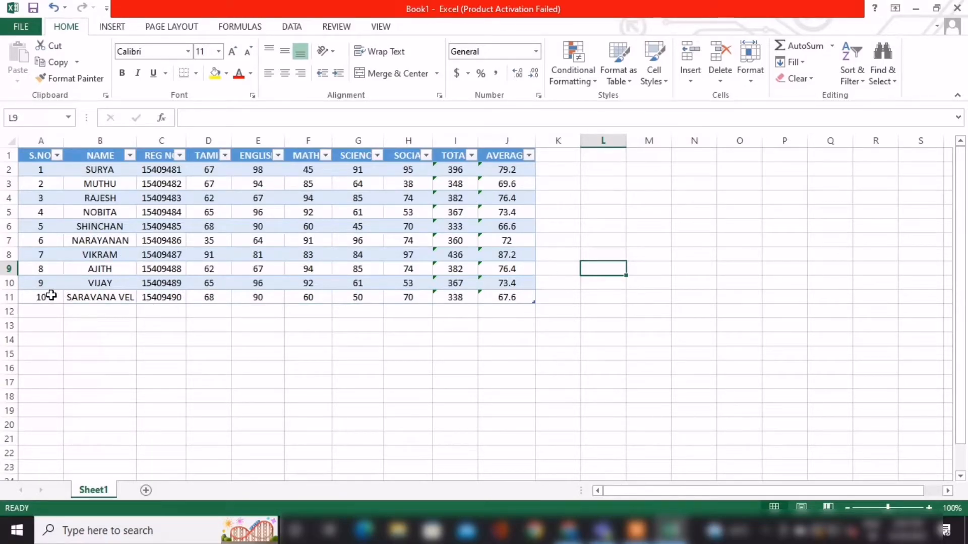
{"action": "key", "text": "ctrl+z"}
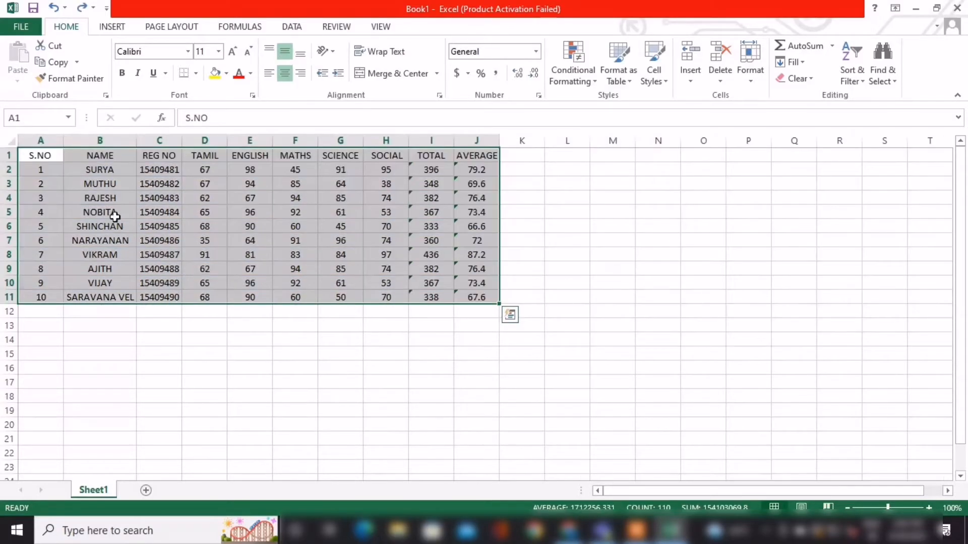
Convert the mark sheet range A1:J18, including the empty rows below the last student, into a table with headers.
{"action": "left_click_drag", "start_coordinate": [41, 155], "coordinate": [478, 397]}
{"action": "key", "text": "ctrl+t"}
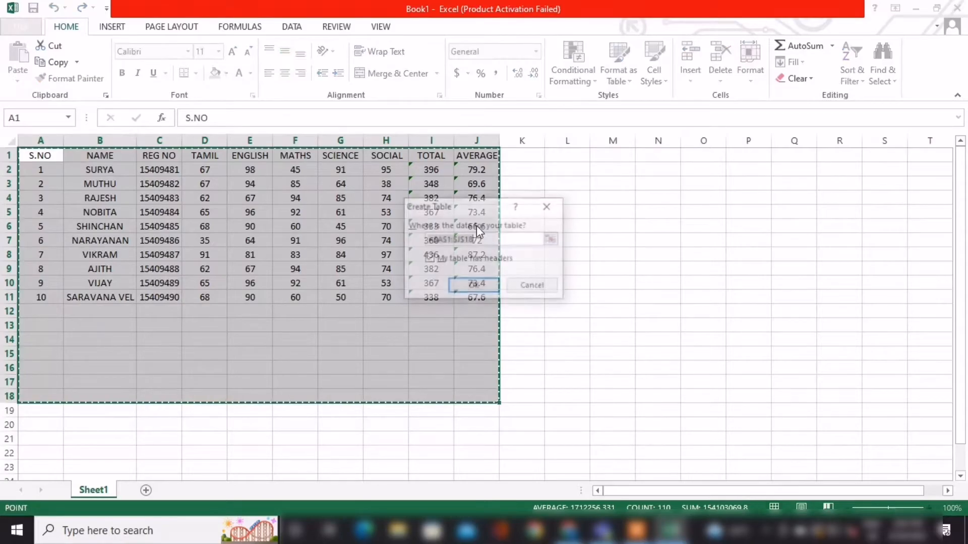
{"action": "left_click", "coordinate": [474, 287]}
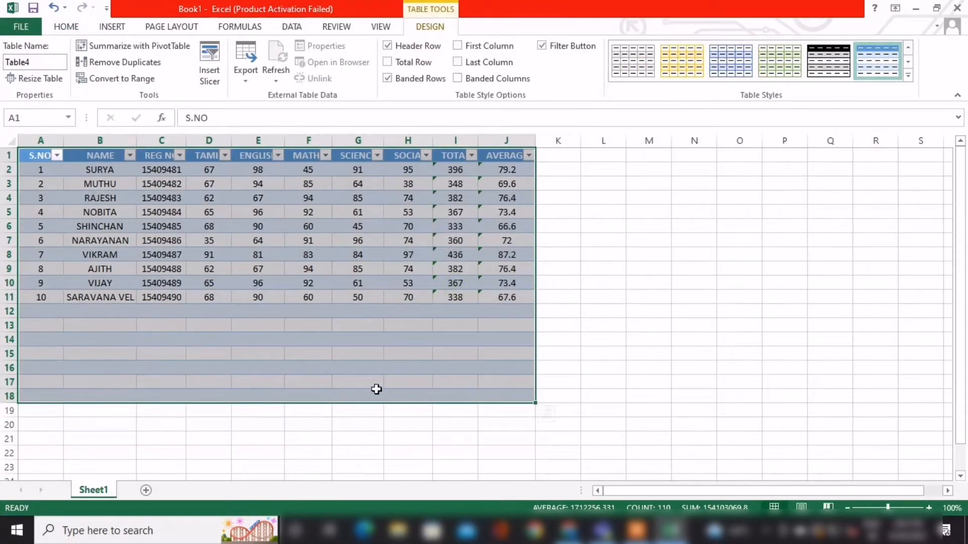
{"action": "left_click", "coordinate": [618, 287]}
{"action": "left_click", "coordinate": [24, 154]}
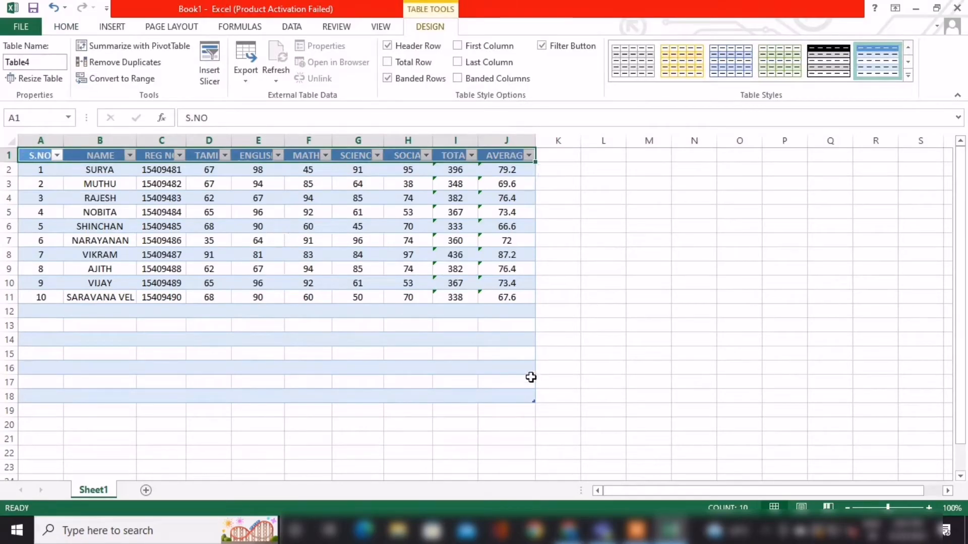
Select the whole table and apply the blue banded table style with the solid blue header row, after trying a yellow style.
{"action": "left_click_drag", "start_coordinate": [531, 398], "coordinate": [33, 156]}
{"action": "left_click", "coordinate": [700, 59]}
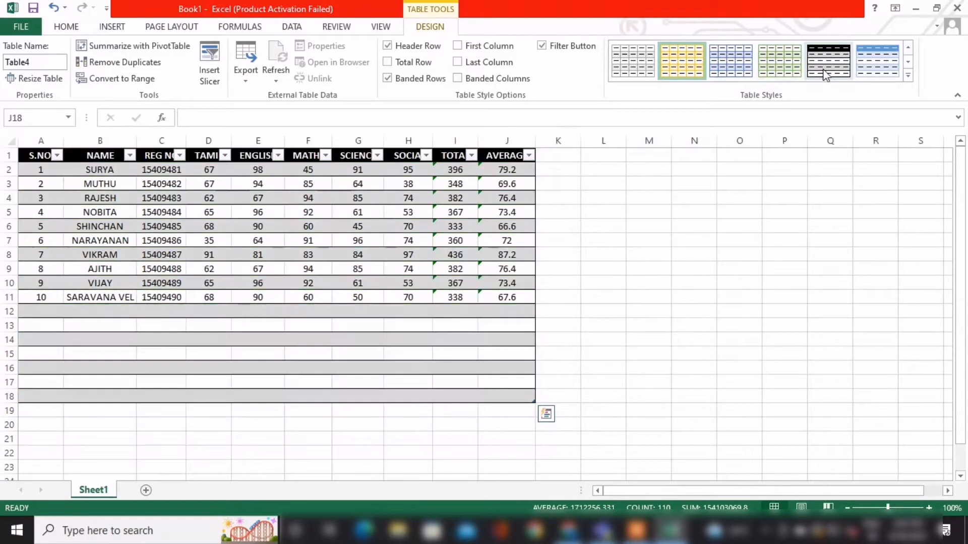
{"action": "left_click", "coordinate": [907, 64]}
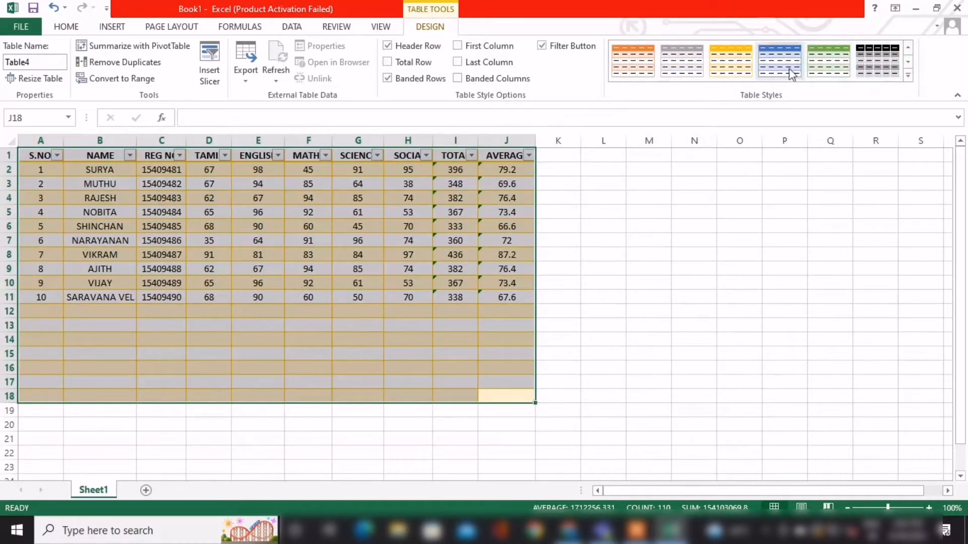
{"action": "left_click", "coordinate": [908, 62]}
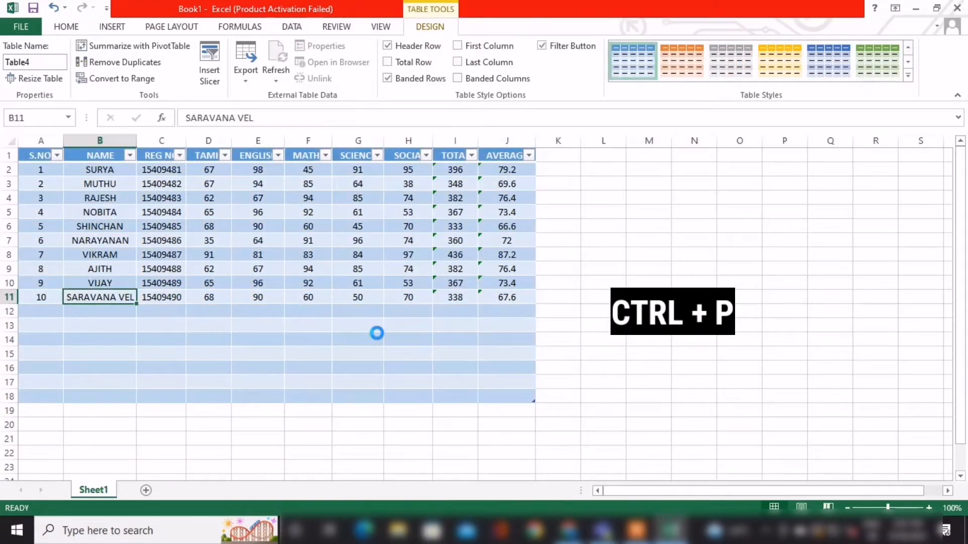
Preview how the styled mark sheet prints and return to the worksheet.
{"action": "key", "text": "ctrl+p"}
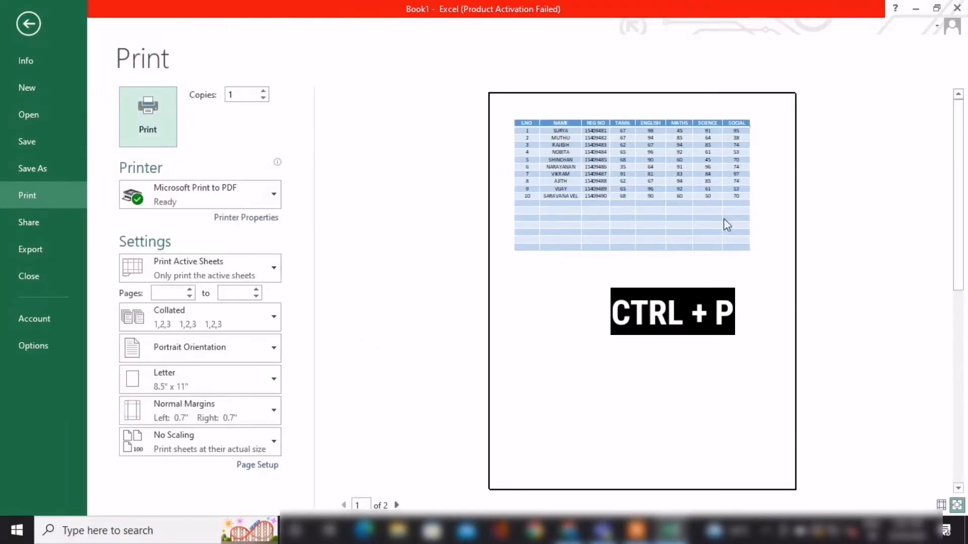
{"action": "left_click", "coordinate": [19, 28]}
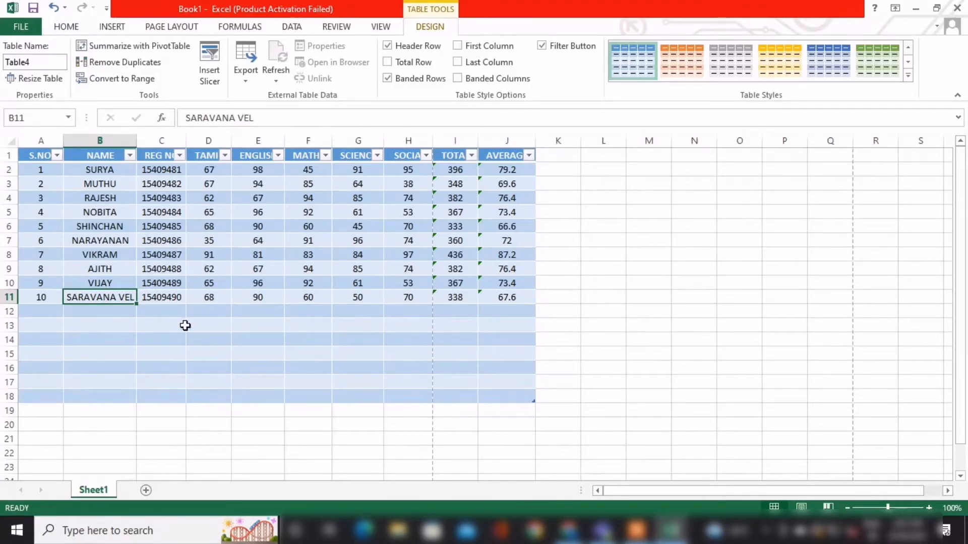
Enter 015 in F13 and 020 in G13 in the table's spare rows.
{"action": "left_click", "coordinate": [328, 328]}
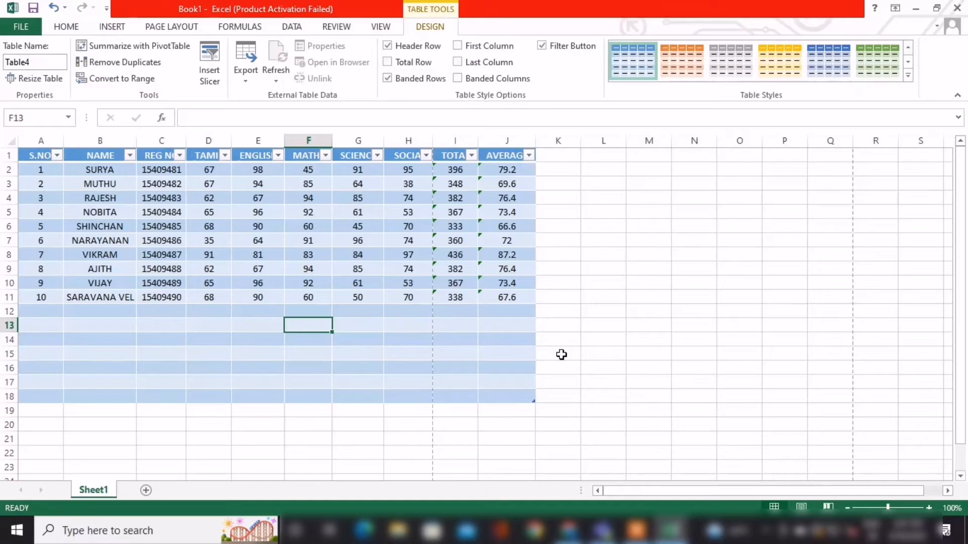
{"action": "type", "text": "015"}
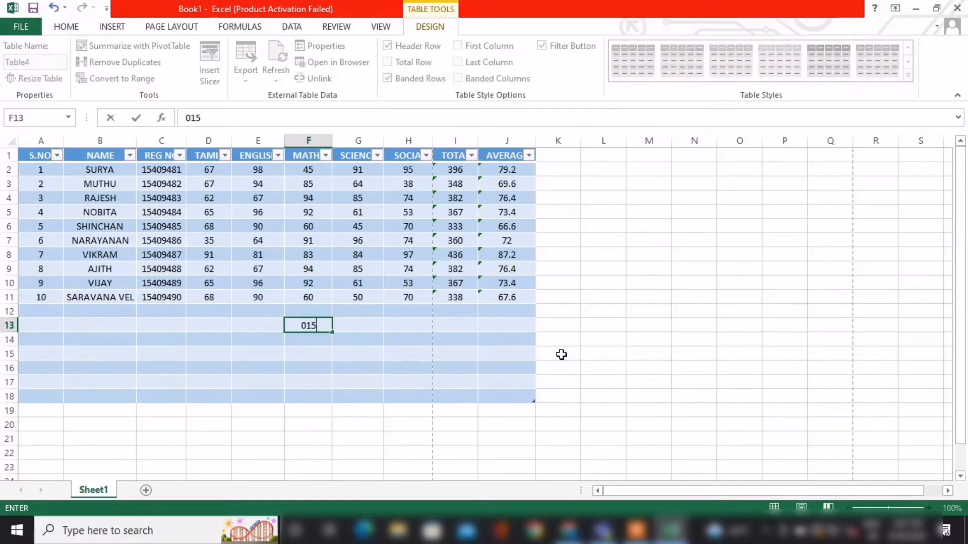
{"action": "key", "text": "Tab"}
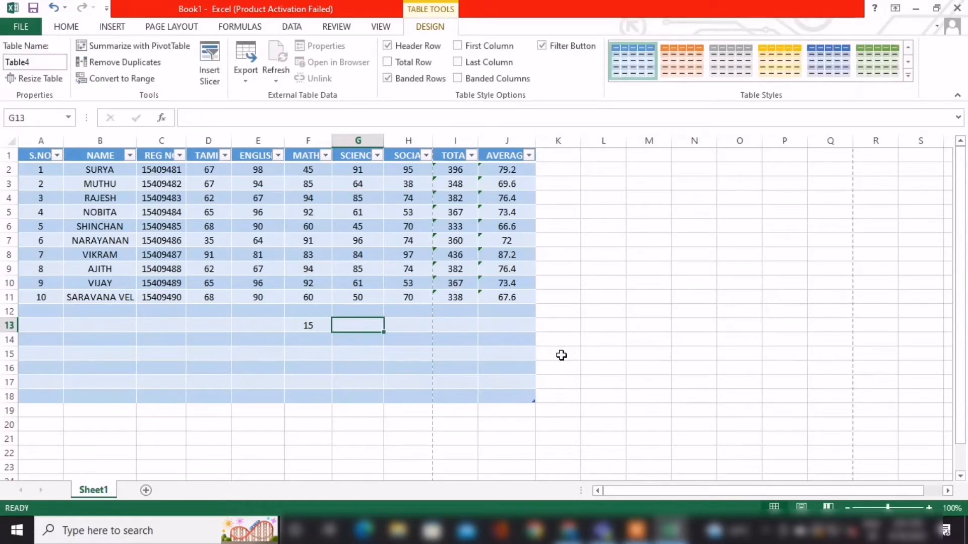
{"action": "type", "text": "0"}
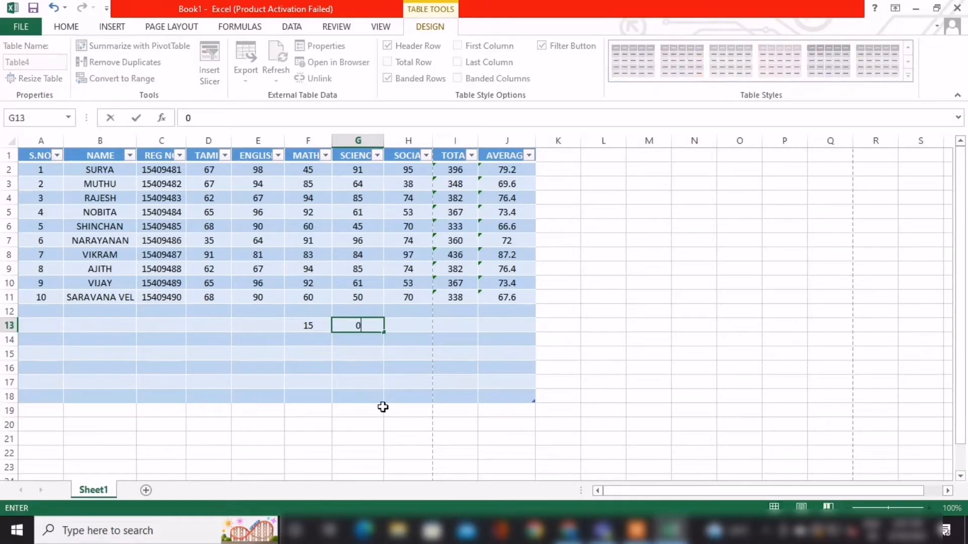
{"action": "type", "text": "20"}
{"action": "key", "text": "Tab"}
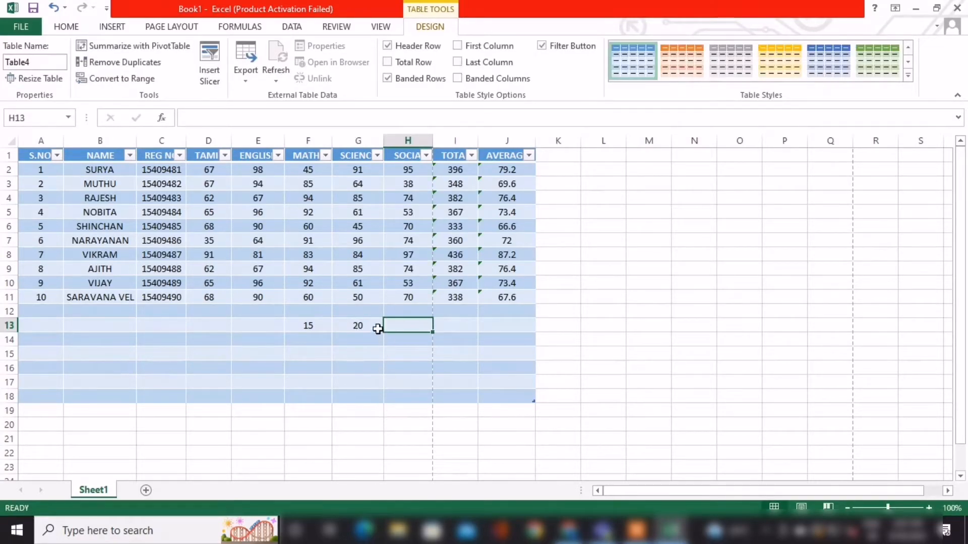
Look at the cell format settings of the number in F13.
{"action": "left_click", "coordinate": [67, 26]}
{"action": "left_click", "coordinate": [343, 325]}
{"action": "left_click", "coordinate": [311, 324]}
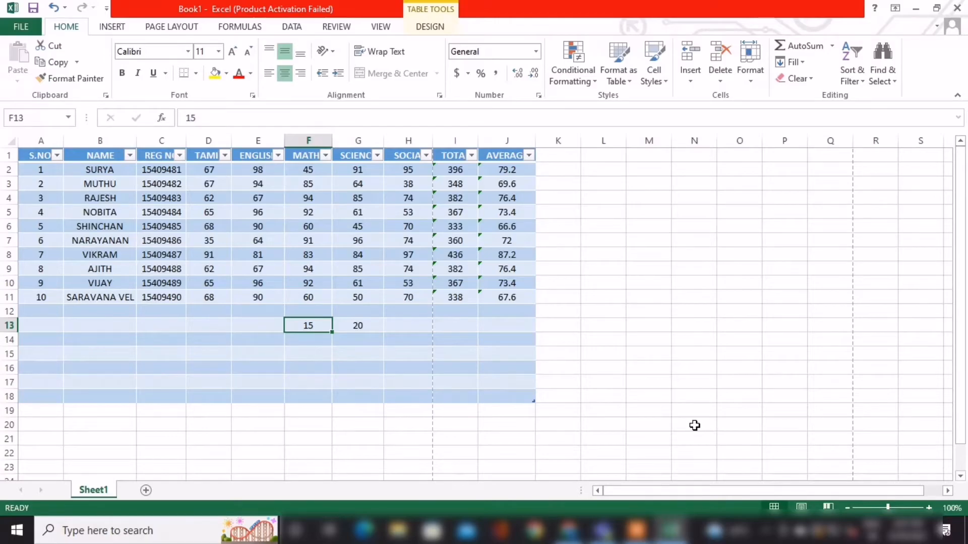
{"action": "key", "text": "ctrl+1"}
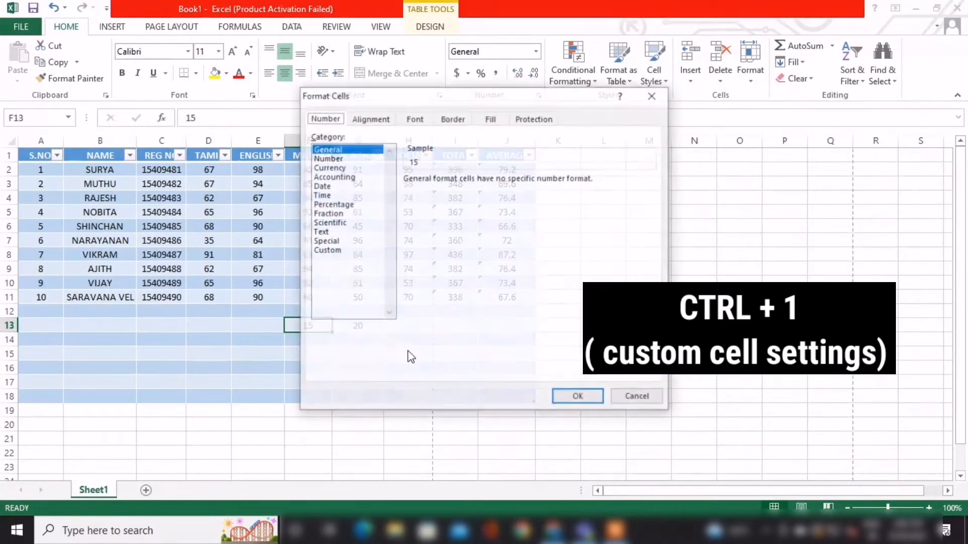
{"action": "left_click", "coordinate": [579, 397]}
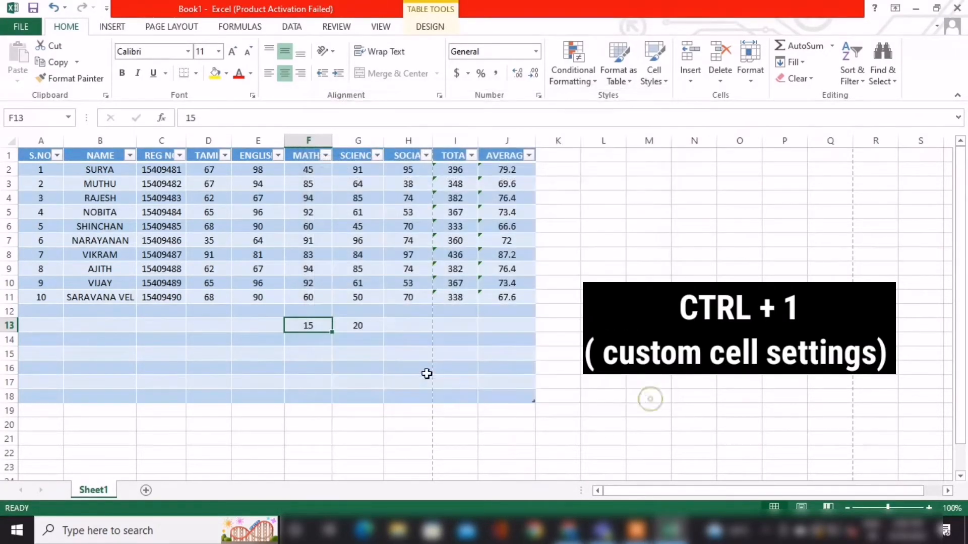
{"action": "double_click", "coordinate": [305, 324]}
{"action": "left_click", "coordinate": [398, 338]}
{"action": "left_click", "coordinate": [330, 323]}
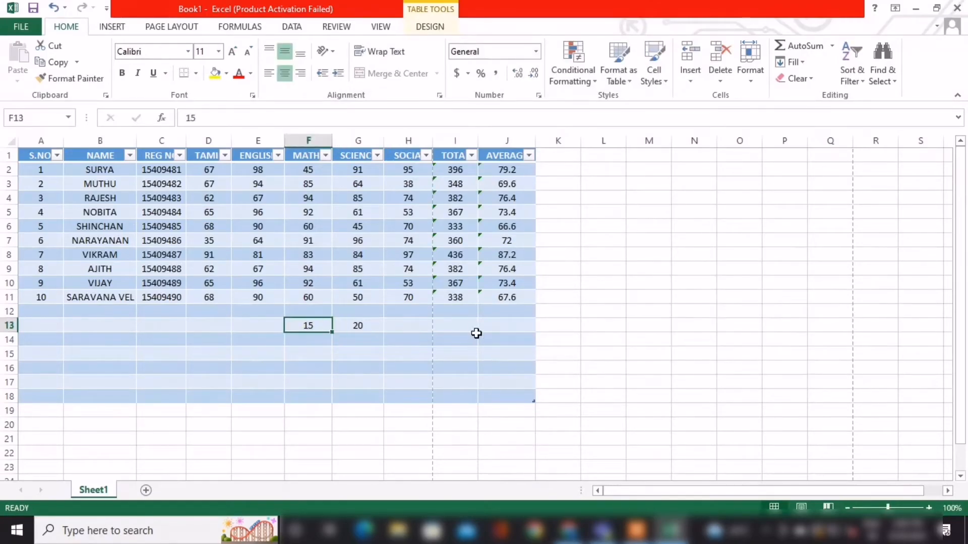
Apply the custom number format 000 to F13.
{"action": "key", "text": "ctrl+1"}
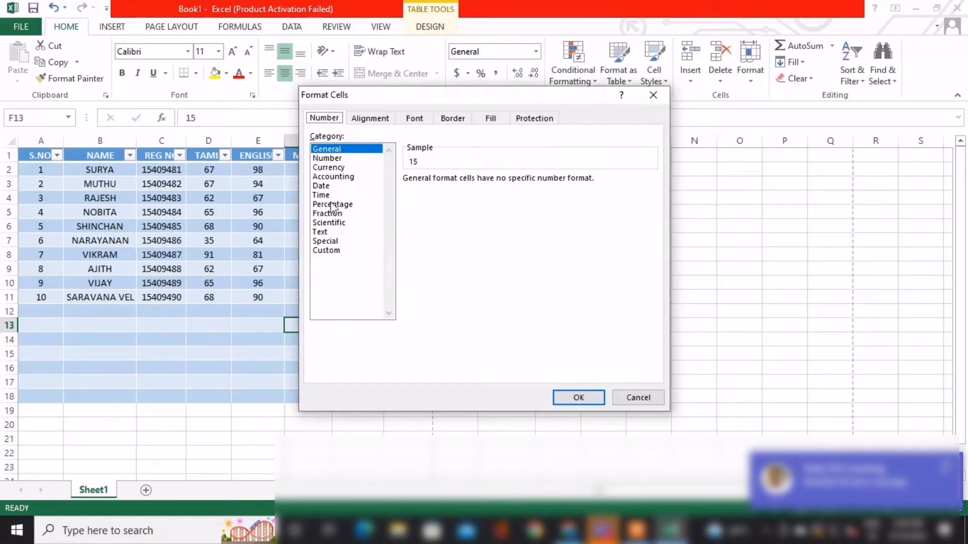
{"action": "left_click", "coordinate": [331, 253]}
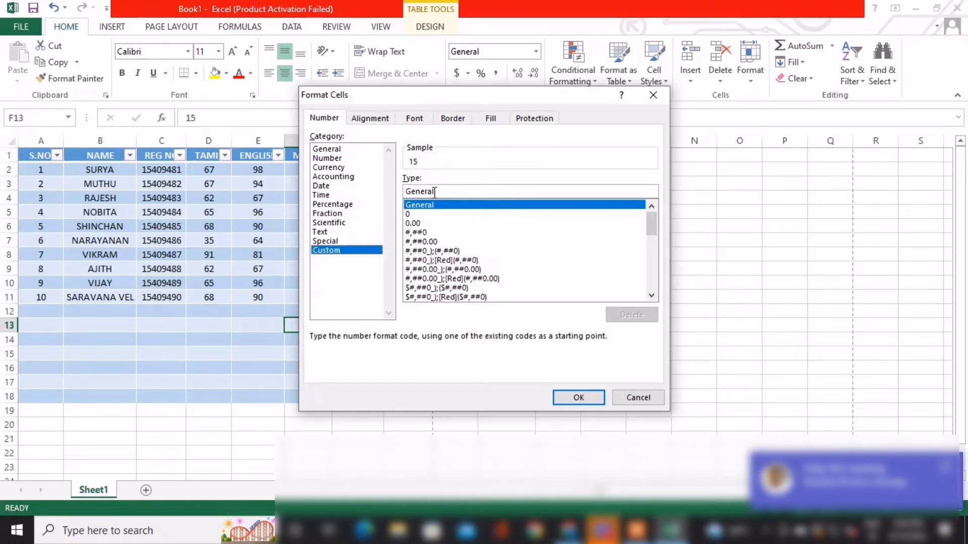
{"action": "left_click", "coordinate": [415, 215]}
{"action": "left_click", "coordinate": [431, 193]}
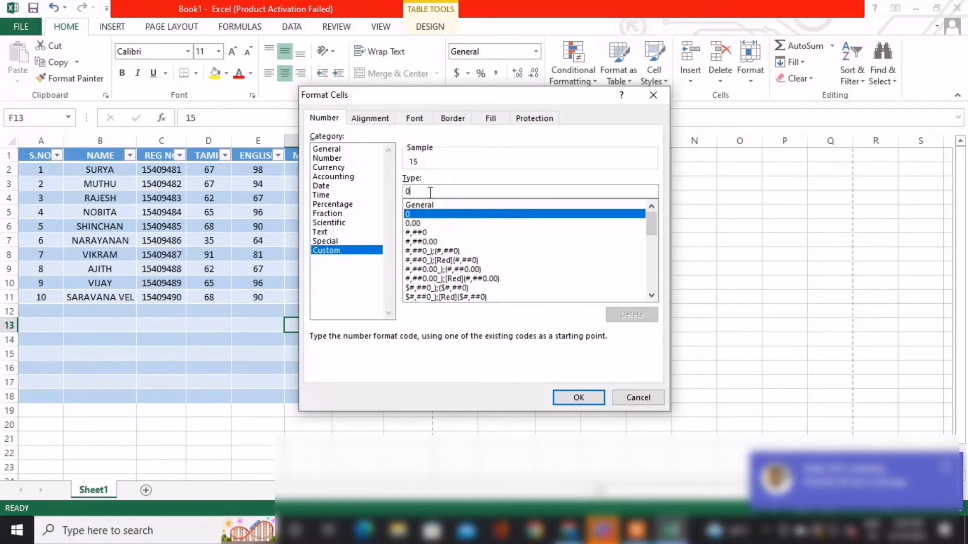
{"action": "type", "text": "00"}
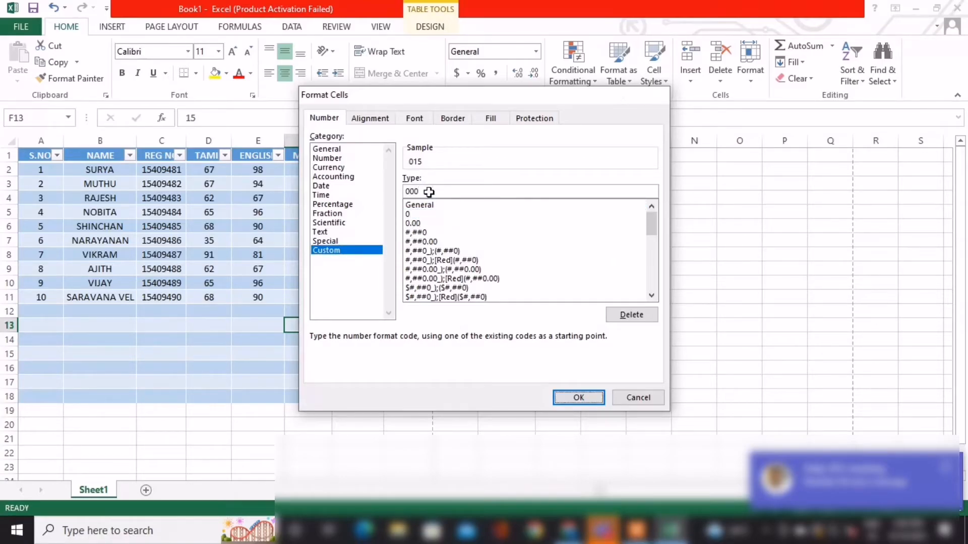
{"action": "key", "text": "Return"}
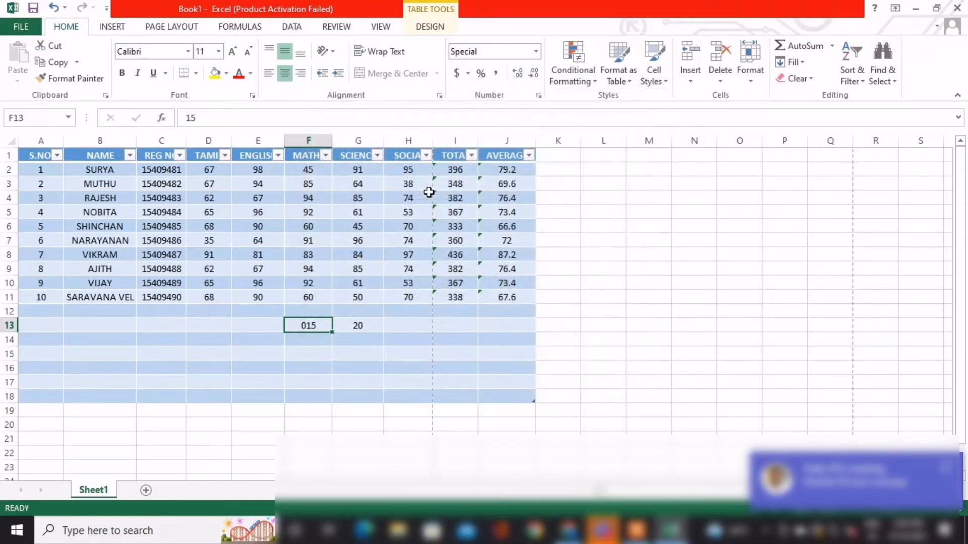
Replace the number in F13 with 03254.
{"action": "double_click", "coordinate": [326, 326]}
{"action": "key", "text": "BackSpace"}
{"action": "key", "text": "BackSpace"}
{"action": "type", "text": "03"}
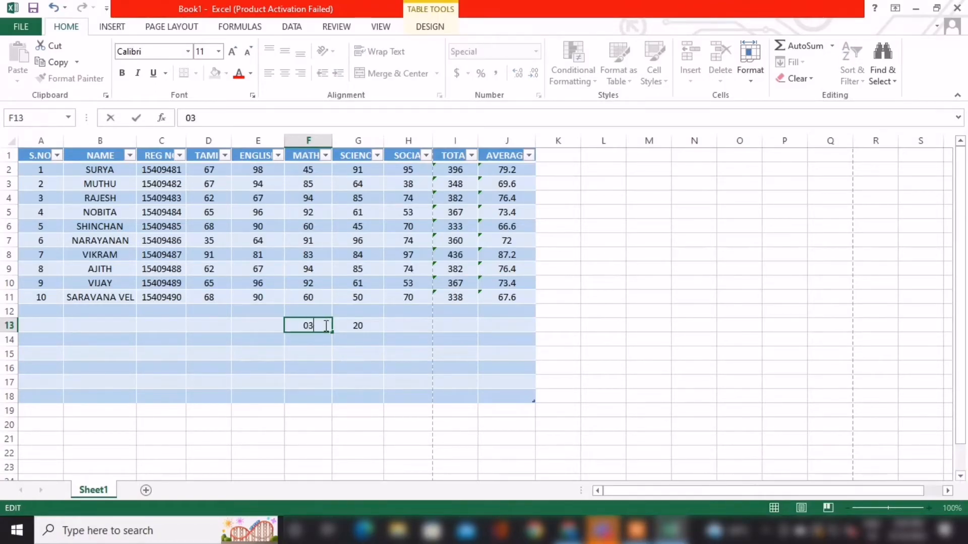
{"action": "type", "text": "254"}
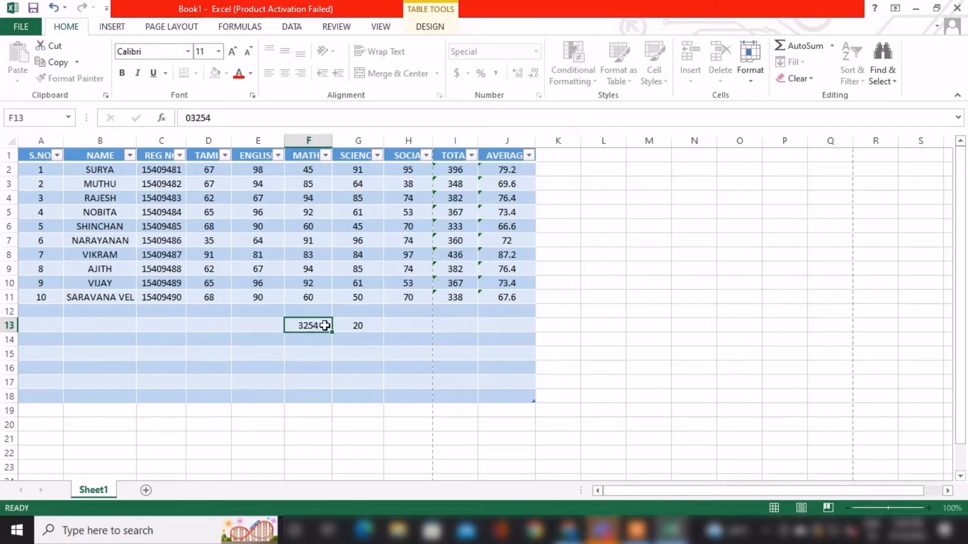
{"action": "key", "text": "Tab"}
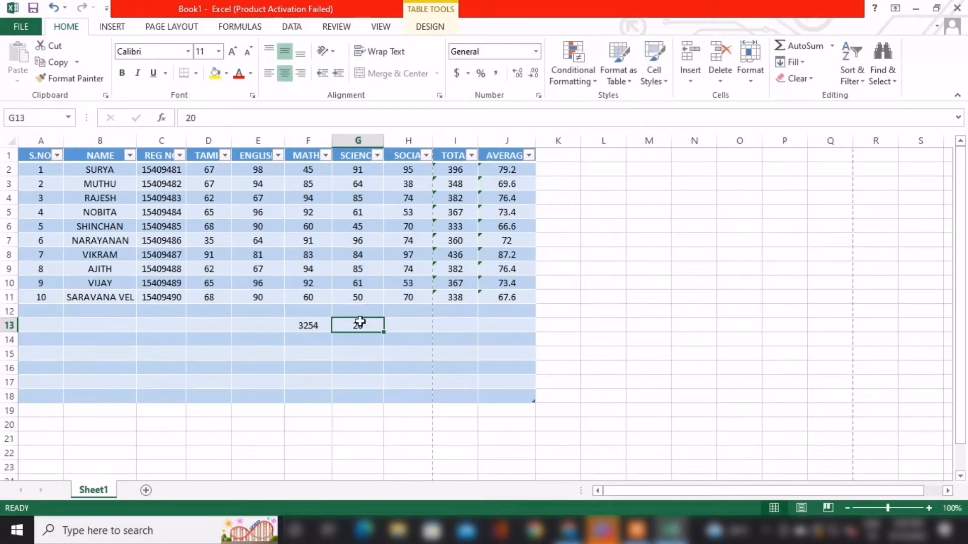
Try the custom number format 0000 on F13 and re-enter its number with a leading zero.
{"action": "left_click", "coordinate": [318, 325]}
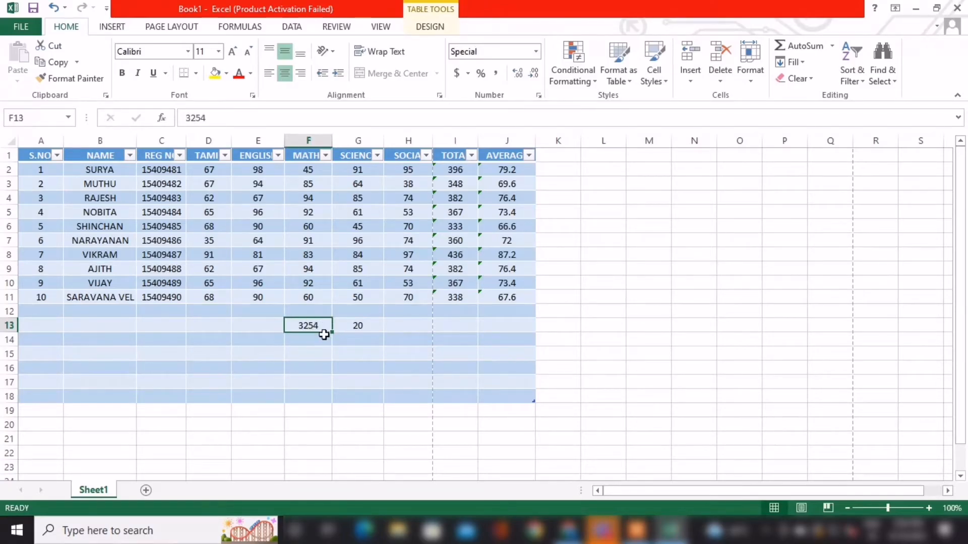
{"action": "key", "text": "ctrl+1"}
{"action": "left_click", "coordinate": [332, 251]}
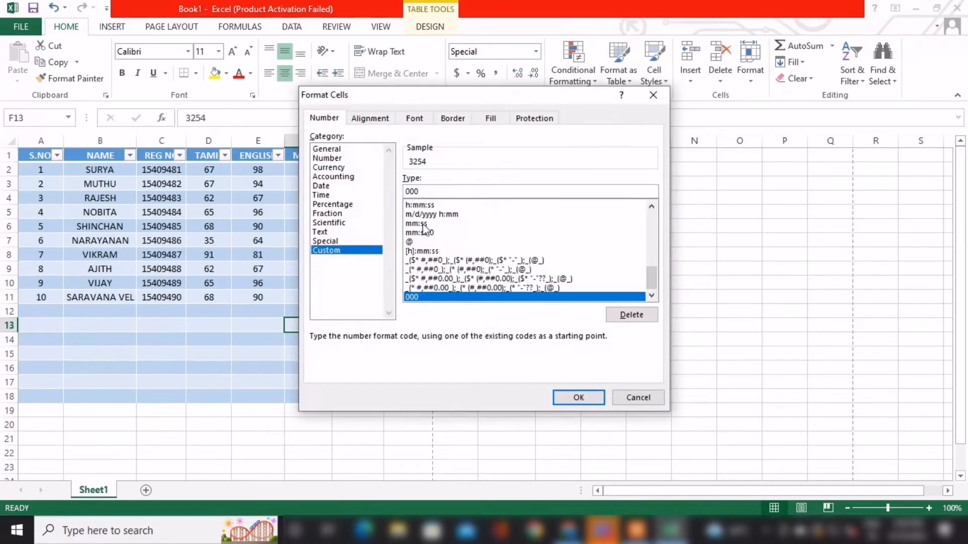
{"action": "type", "text": "0"}
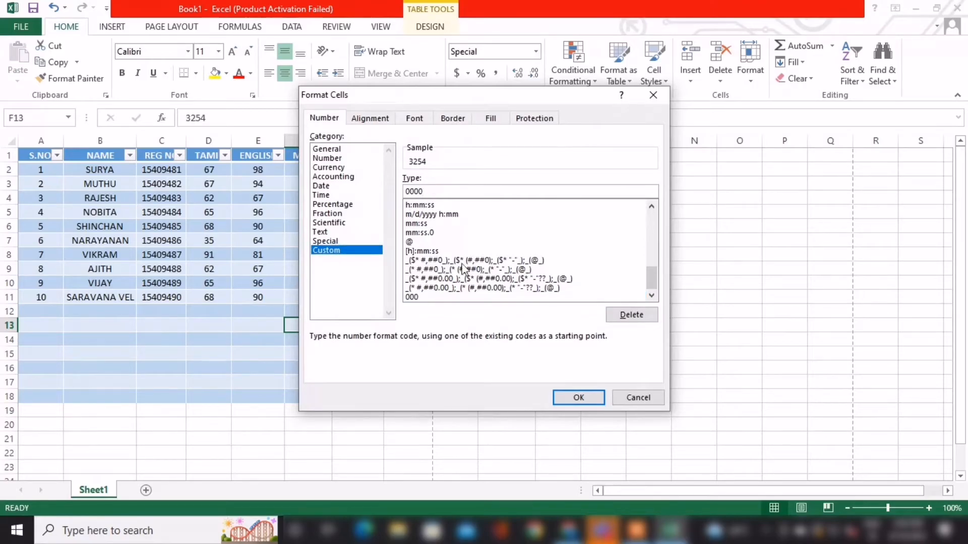
{"action": "left_click", "coordinate": [576, 398]}
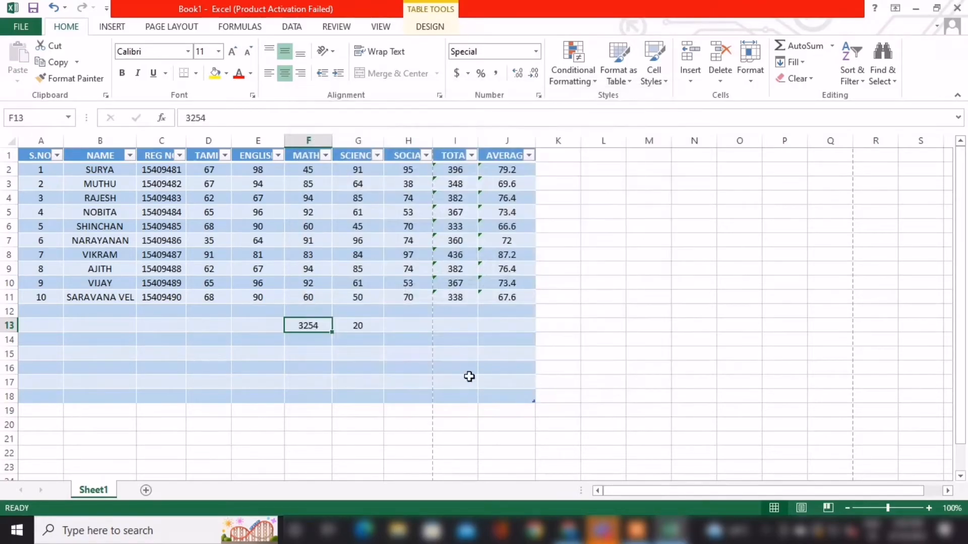
{"action": "double_click", "coordinate": [323, 323]}
{"action": "type", "text": "0"}
{"action": "key", "text": "Tab"}
Set the custom number format of F13 to the five-digit code 00000.
{"action": "left_click", "coordinate": [315, 322]}
{"action": "key", "text": "ctrl+1"}
{"action": "left_click", "coordinate": [335, 250]}
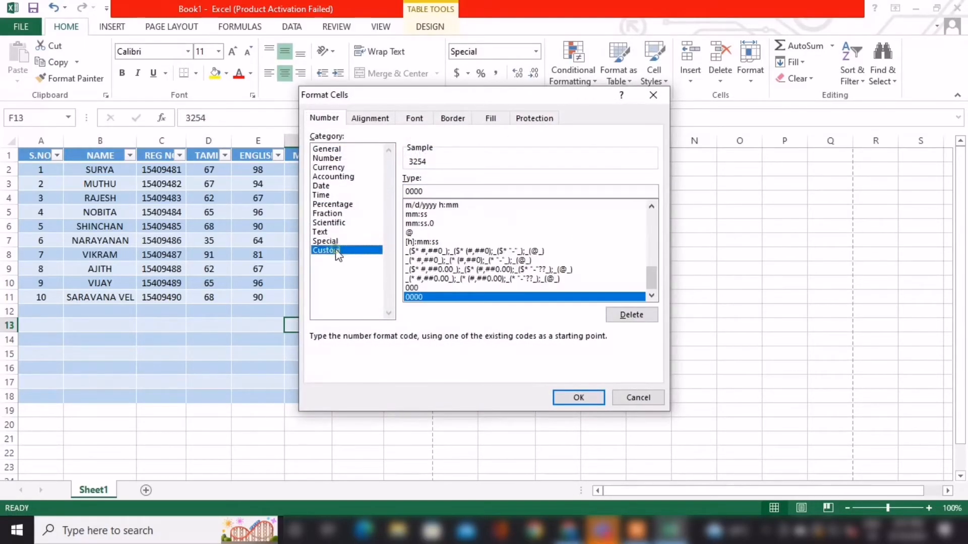
{"action": "left_click", "coordinate": [434, 191]}
{"action": "type", "text": "0"}
{"action": "key", "text": "Return"}
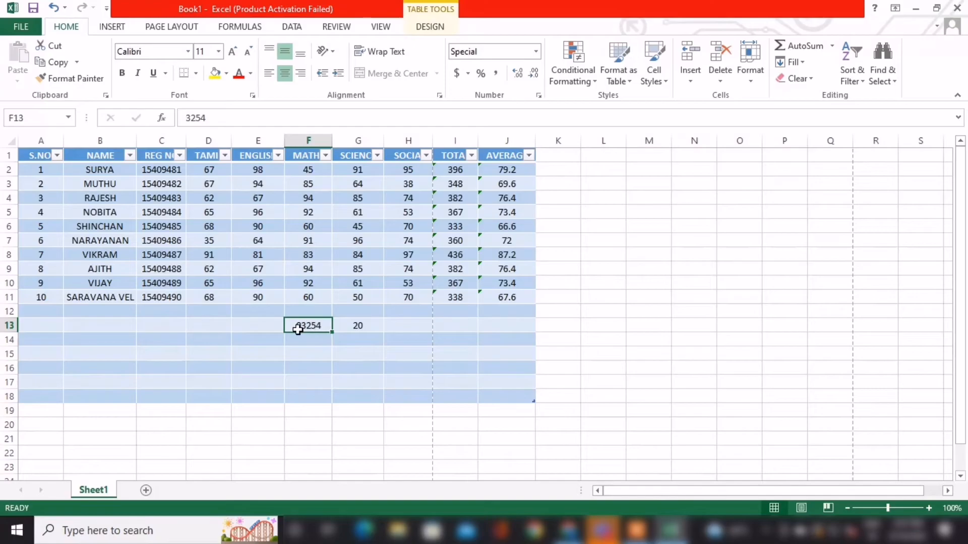
Review the custom format code applied to F13 and close the format settings without changes.
{"action": "key", "text": "ctrl+1"}
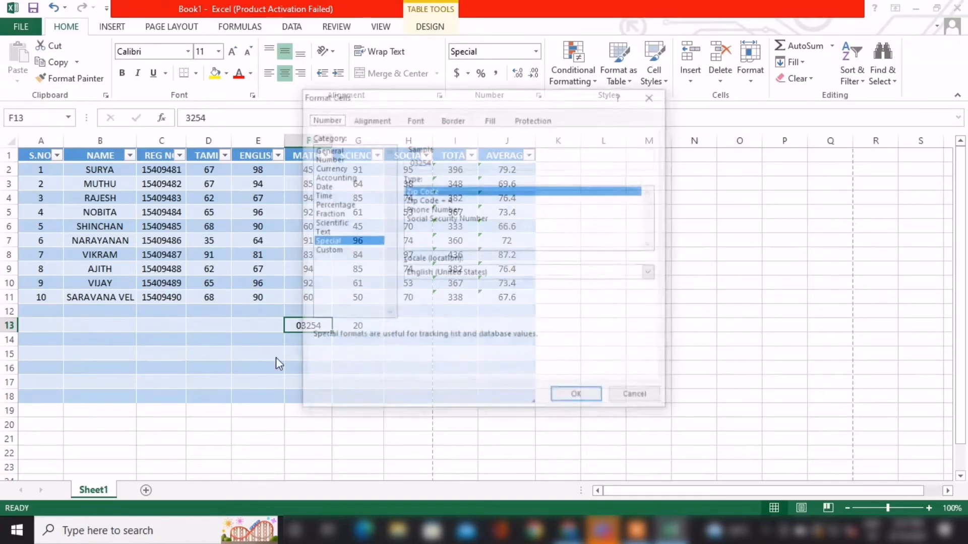
{"action": "left_click", "coordinate": [326, 251]}
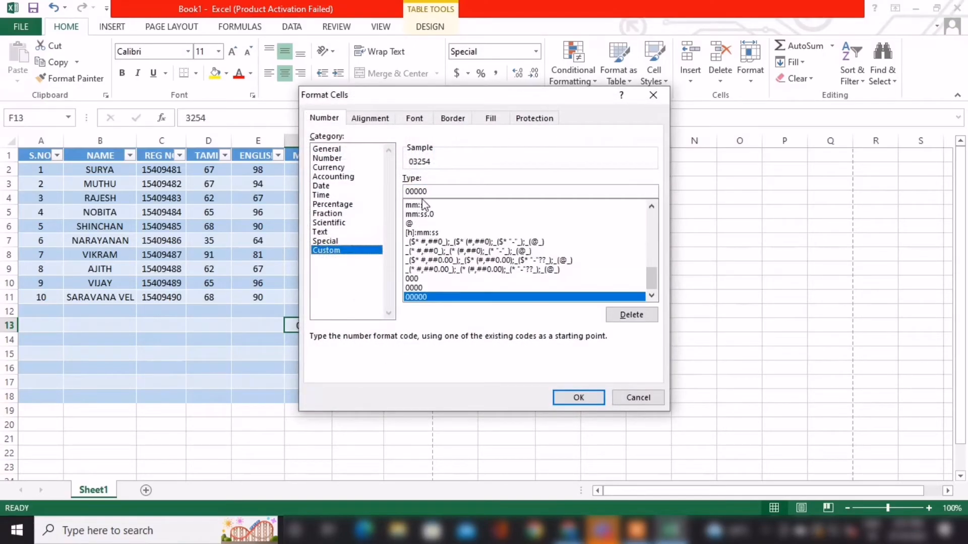
{"action": "left_click", "coordinate": [638, 397]}
{"action": "left_click", "coordinate": [374, 330]}
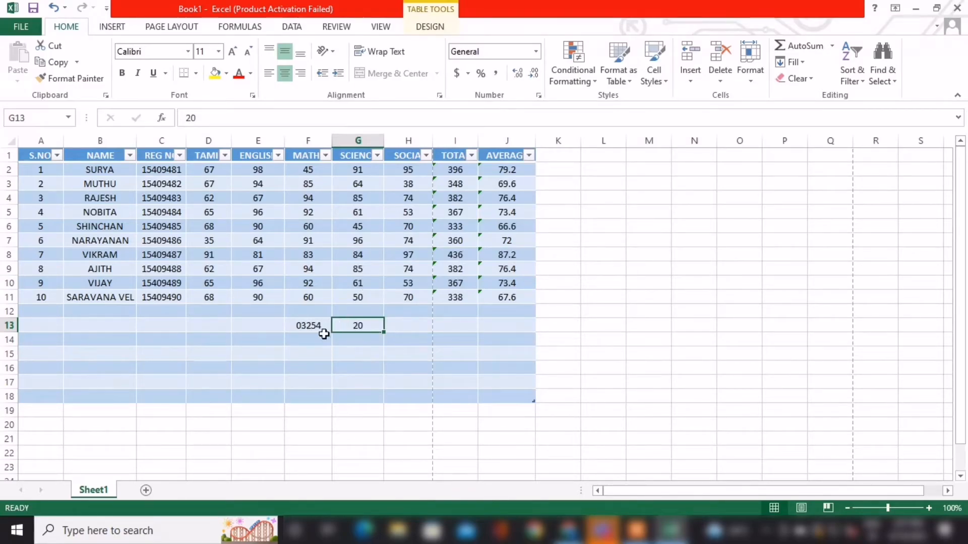
{"action": "left_click", "coordinate": [210, 303]}
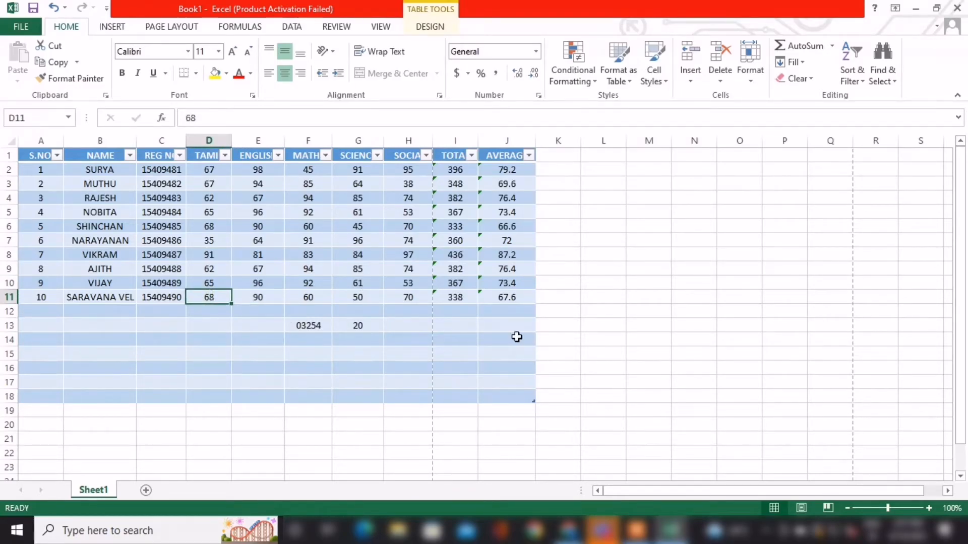
Fill D12 with the mark from D11 above it, and fill H13 with the 20 from G13 beside it.
{"action": "key", "text": "Down"}
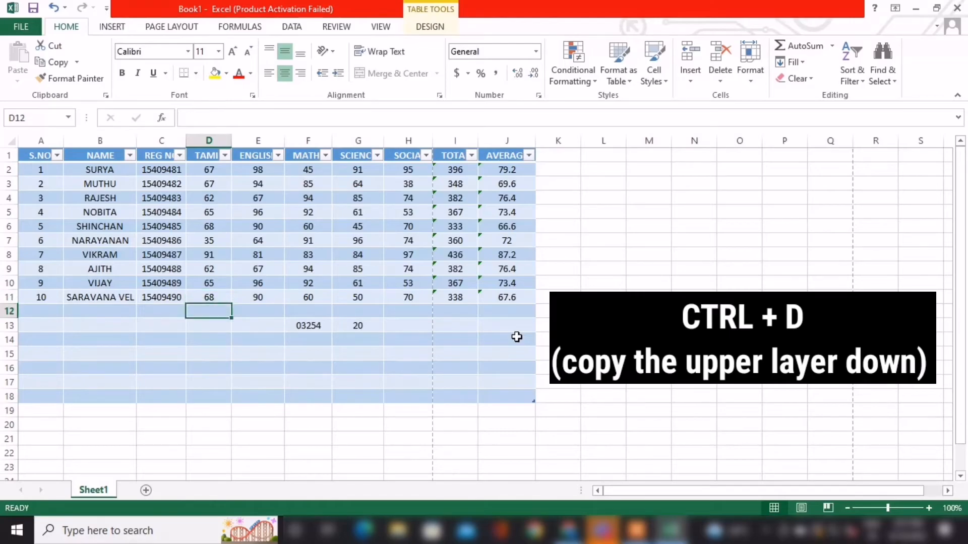
{"action": "key", "text": "ctrl+d"}
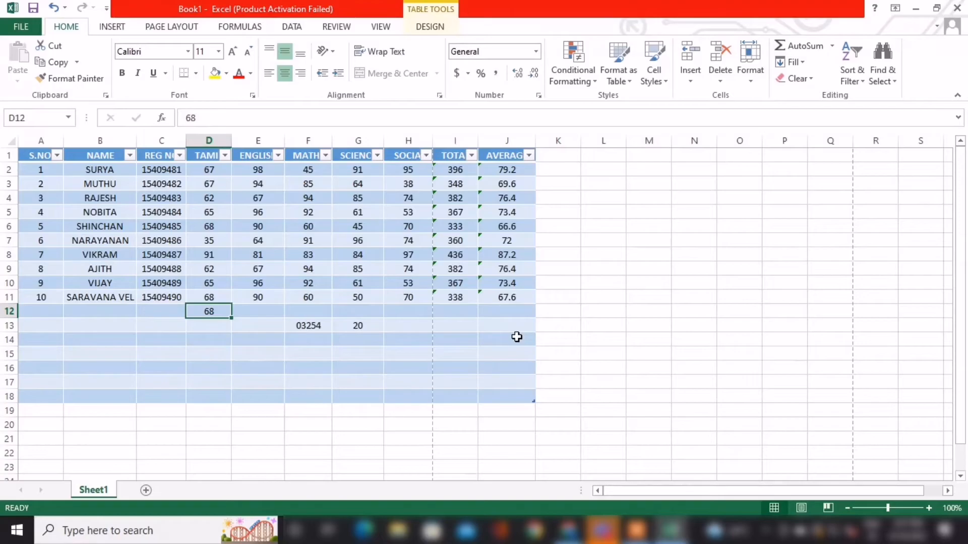
{"action": "key", "text": "Right"}
{"action": "key", "text": "Right"}
{"action": "key", "text": "Right"}
{"action": "key", "text": "Right"}
{"action": "key", "text": "Down"}
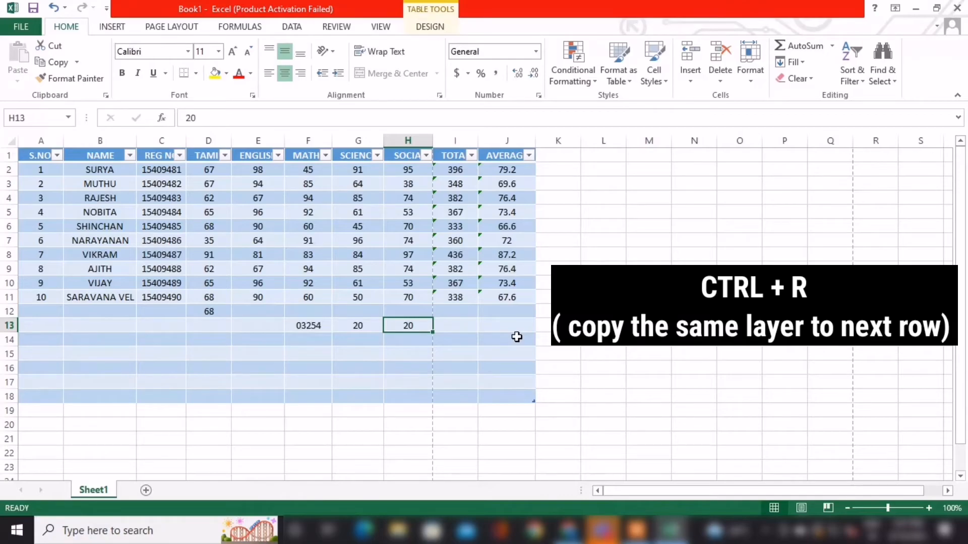
Add a second worksheet, enter SAMPLE in its cell I10, and return to Sheet1 after switching between both sheets.
{"action": "left_click", "coordinate": [146, 489]}
{"action": "left_click", "coordinate": [404, 280]}
{"action": "type", "text": "SAMPLE"}
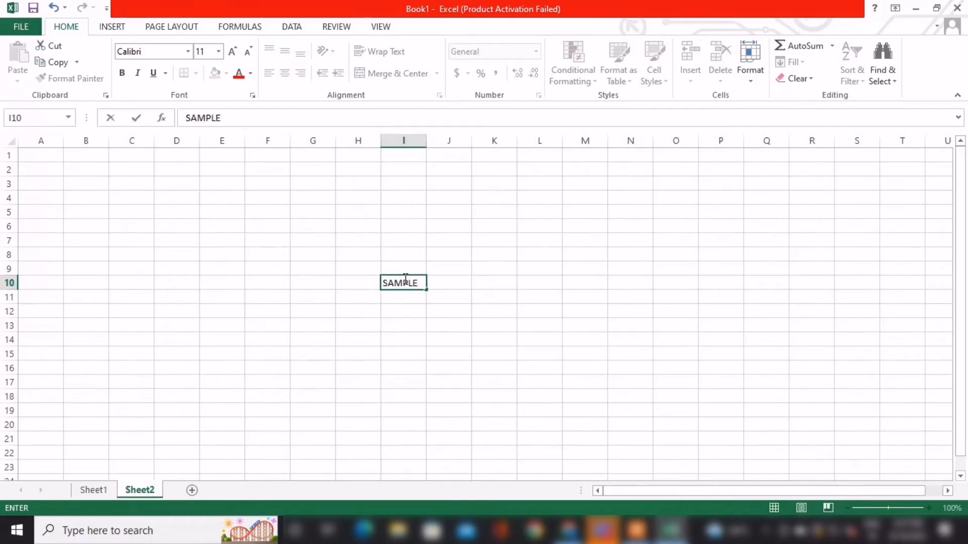
{"action": "left_click", "coordinate": [92, 491]}
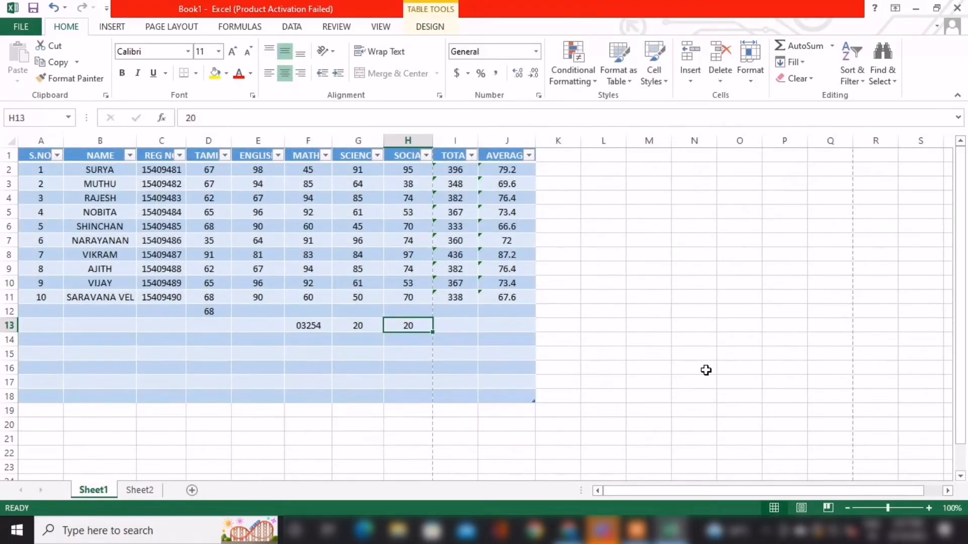
{"action": "key", "text": "ctrl+Page_Down"}
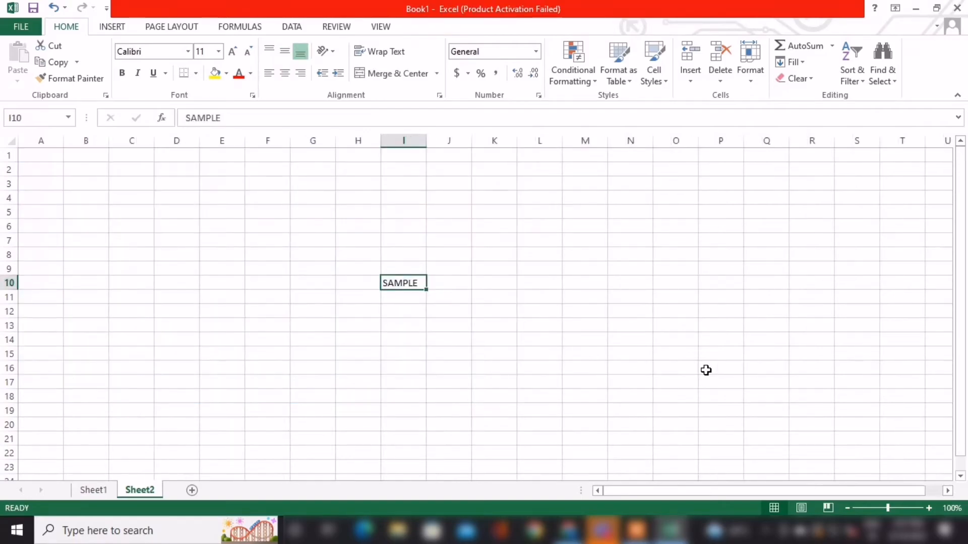
{"action": "key", "text": "ctrl+Page_Up"}
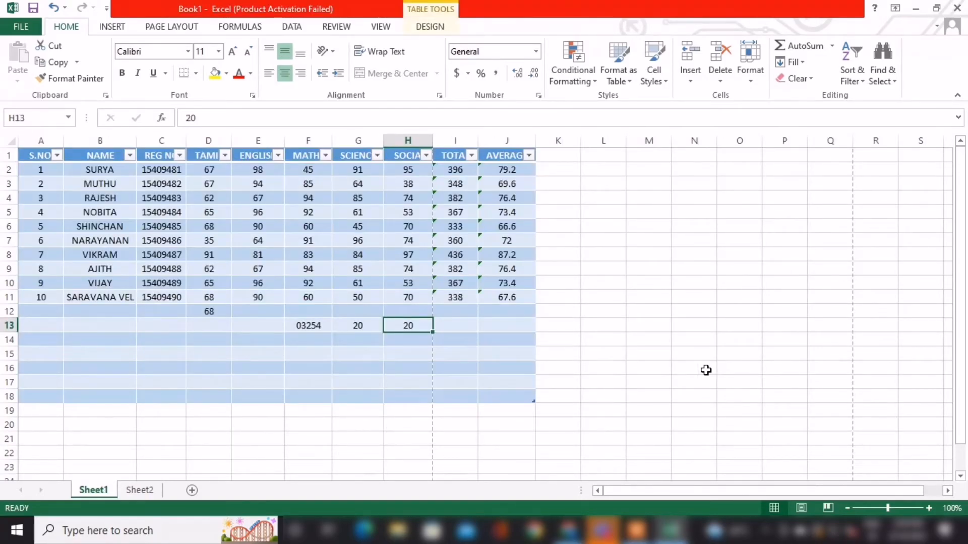
Duplicate Sheet2 and place the copy directly after the original.
{"action": "left_click", "coordinate": [136, 491], "text": "ctrl"}
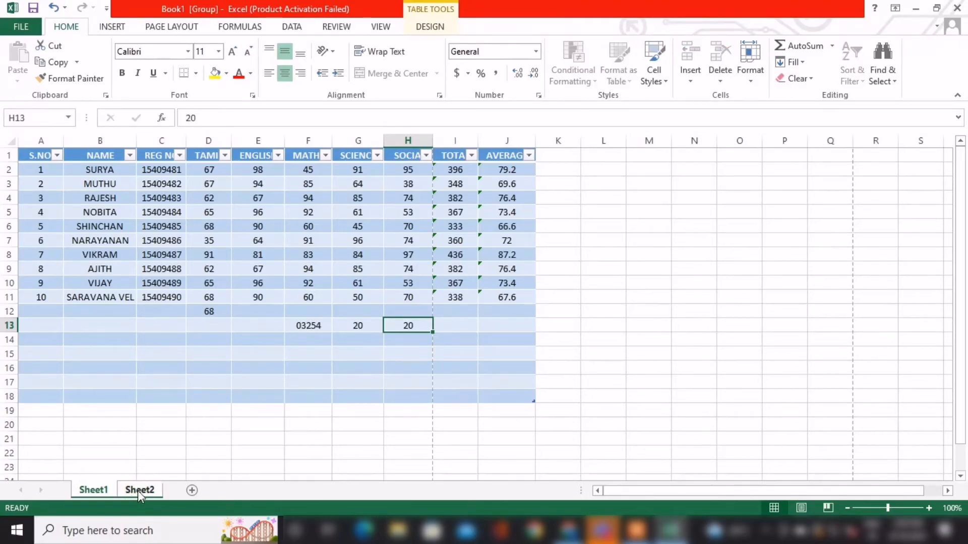
{"action": "left_click_drag", "start_coordinate": [126, 492], "coordinate": [178, 491]}
{"action": "left_click", "coordinate": [112, 492]}
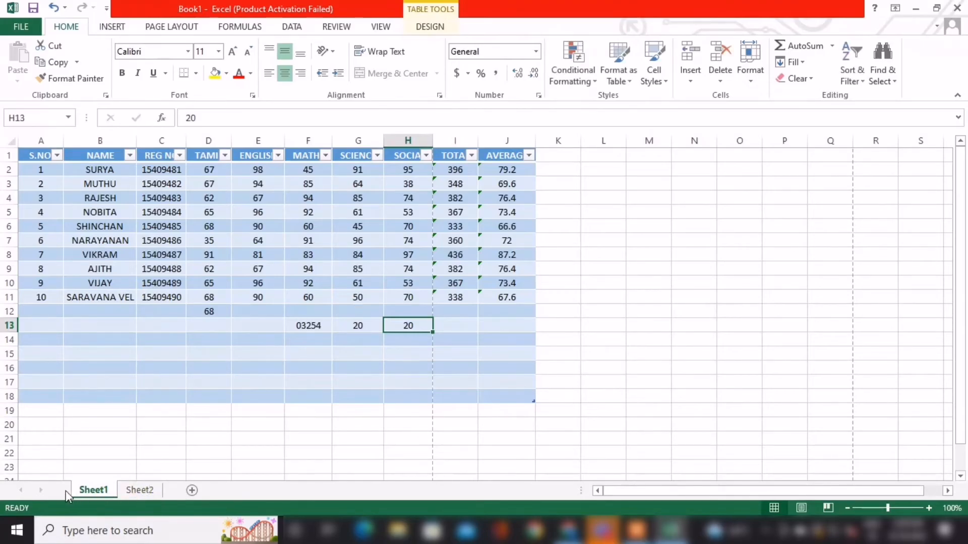
{"action": "left_click", "coordinate": [144, 492], "text": "ctrl"}
{"action": "left_click", "coordinate": [138, 491]}
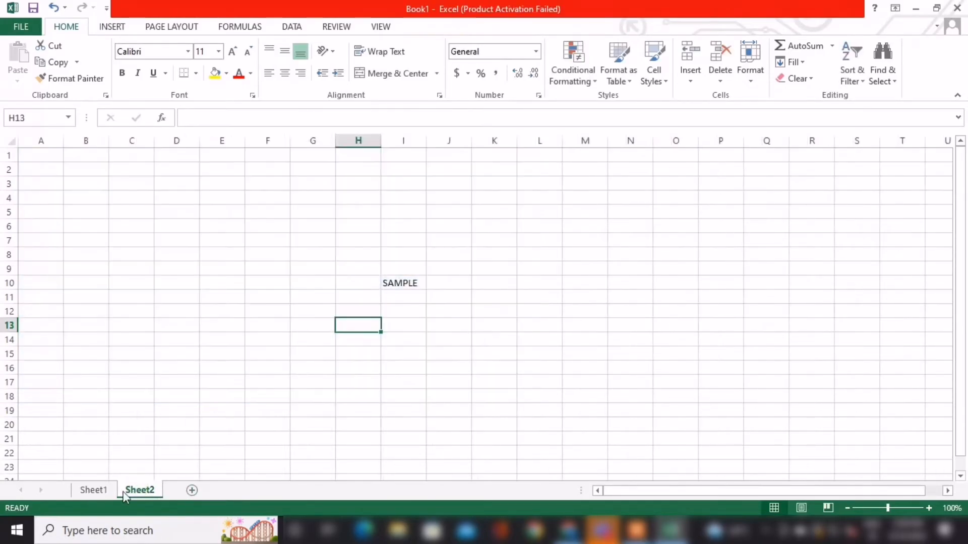
{"action": "left_click_drag", "start_coordinate": [177, 492], "coordinate": [177, 489]}
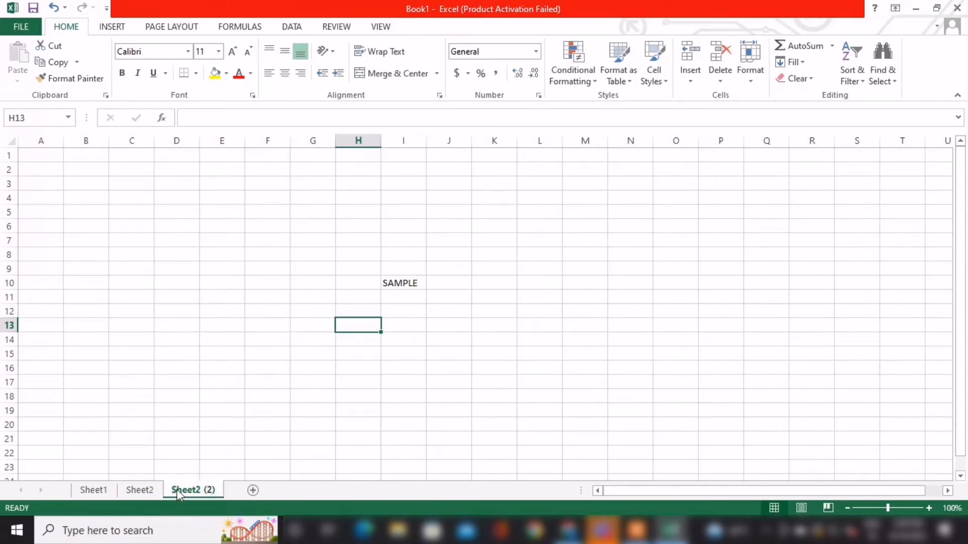
Duplicate Sheet1, place the copy after the last sheet, and look through the sheets.
{"action": "left_click", "coordinate": [95, 490]}
{"action": "left_click_drag", "start_coordinate": [99, 490], "coordinate": [212, 487]}
{"action": "left_click", "coordinate": [197, 491]}
{"action": "left_click", "coordinate": [152, 492]}
{"action": "left_click", "coordinate": [102, 492]}
{"action": "left_click", "coordinate": [204, 488]}
{"action": "left_click", "coordinate": [250, 491]}
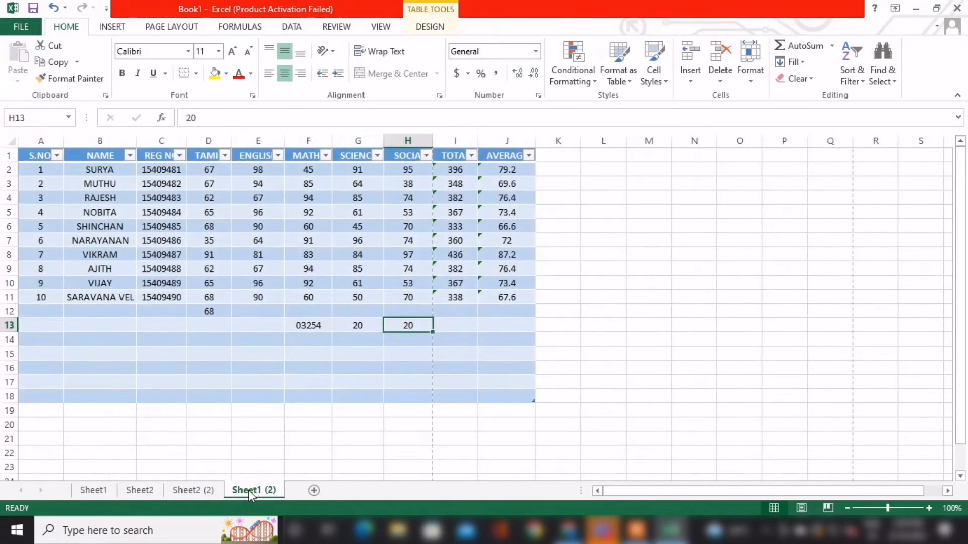
Undo the SAMPLE entry on Sheet2 and the H13 fill on Sheet1, redo both, and return to Sheet1.
{"action": "key", "text": "ctrl+Page_Up"}
{"action": "key", "text": "ctrl+Page_Up"}
{"action": "key", "text": "ctrl+Page_Up"}
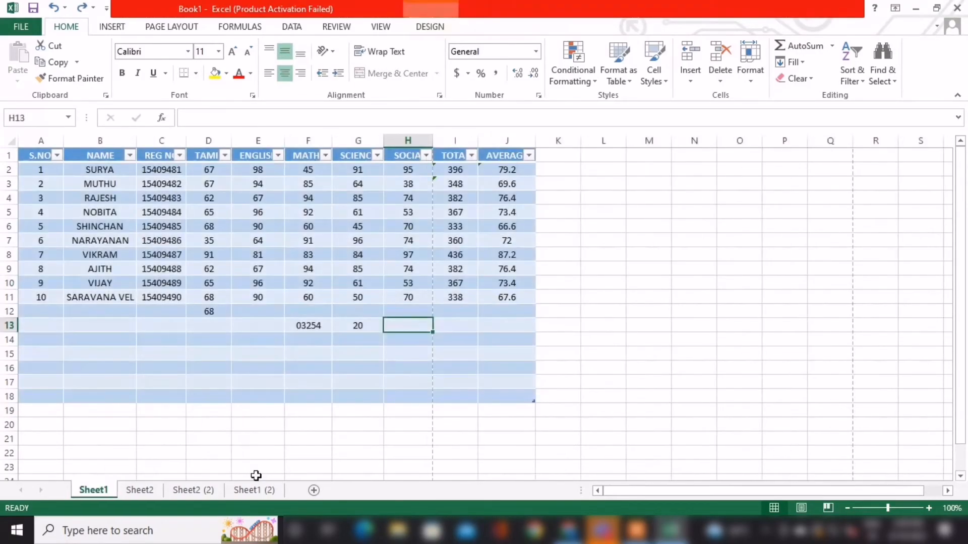
{"action": "key", "text": "Down"}
{"action": "key", "text": "Right"}
{"action": "key", "text": "Right"}
{"action": "key", "text": "ctrl+y"}
{"action": "key", "text": "ctrl+y"}
{"action": "key", "text": "ctrl+y"}
{"action": "key", "text": "ctrl+y"}
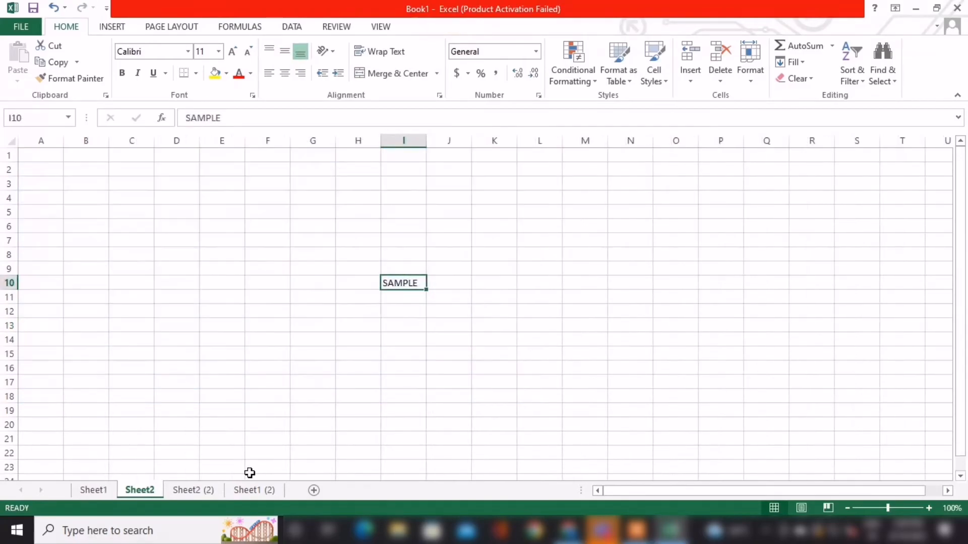
{"action": "left_click", "coordinate": [94, 490]}
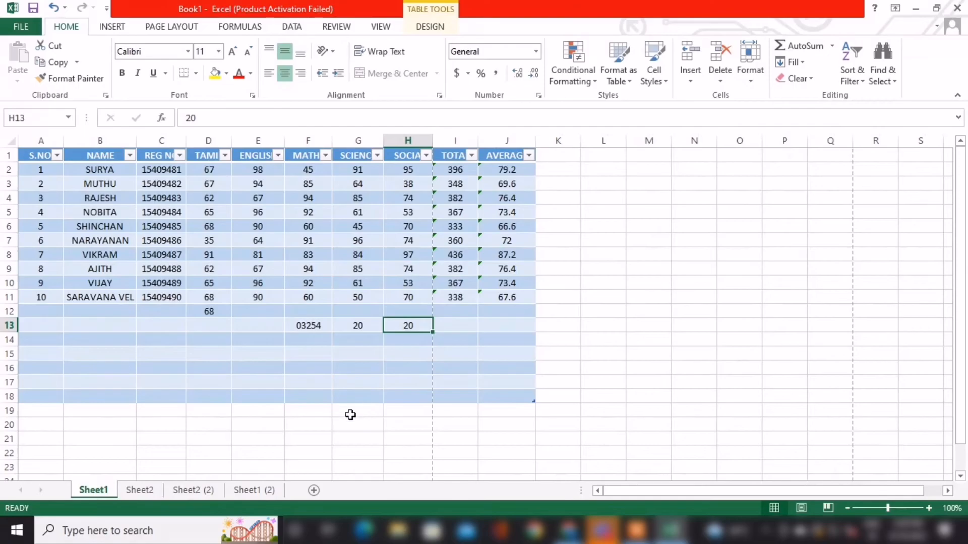
Delete the duplicate sheets Sheet1 (2) and Sheet2 (2), and return to Sheet1.
{"action": "right_click", "coordinate": [255, 491]}
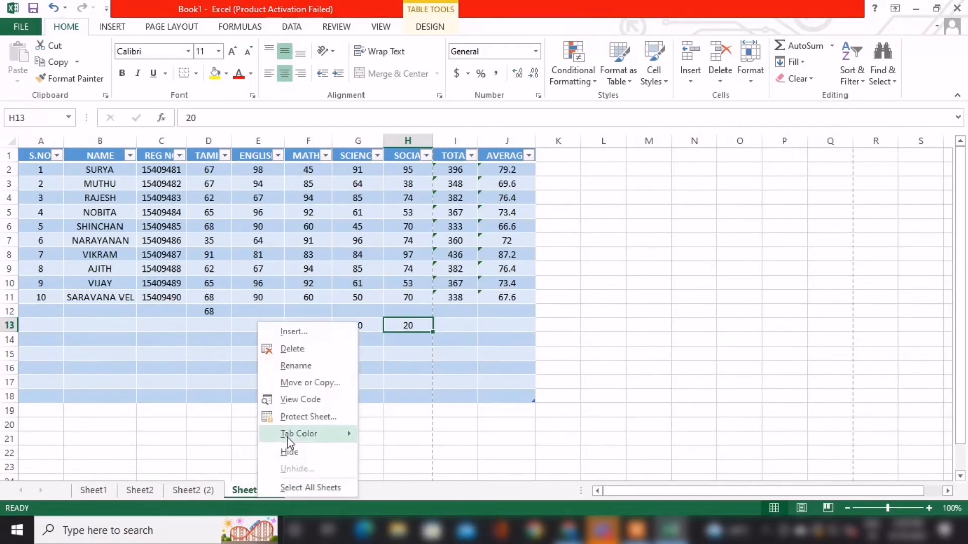
{"action": "left_click", "coordinate": [292, 348]}
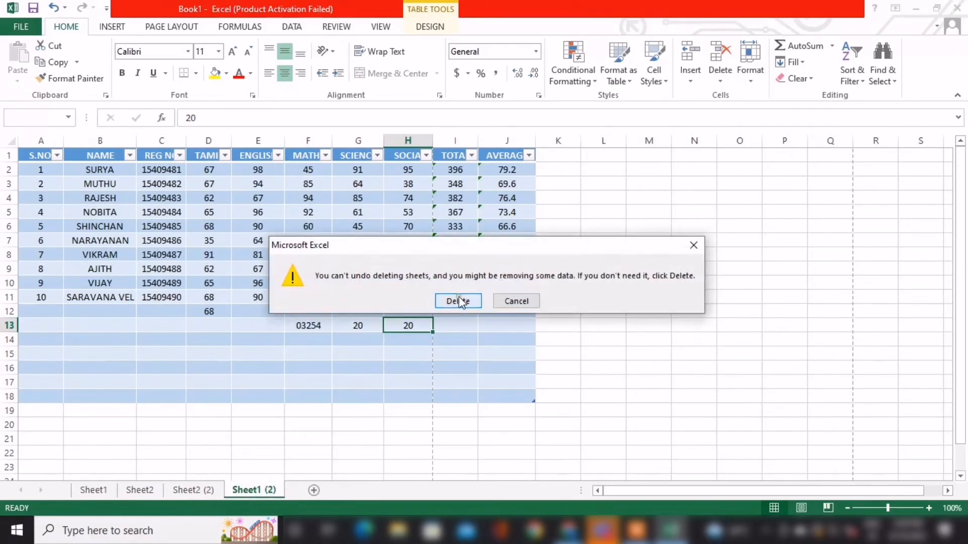
{"action": "left_click", "coordinate": [459, 301]}
{"action": "right_click", "coordinate": [193, 490]}
{"action": "left_click", "coordinate": [234, 334]}
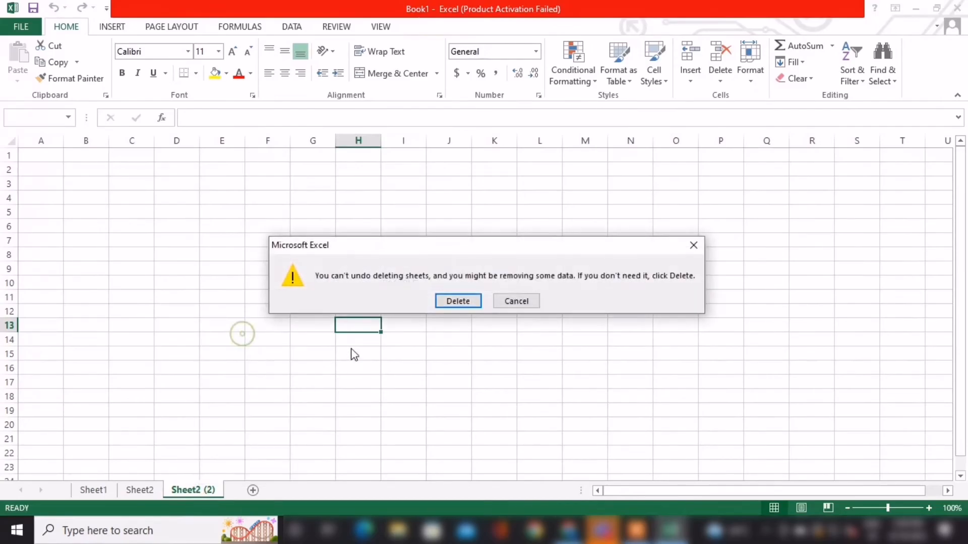
{"action": "left_click", "coordinate": [459, 300]}
{"action": "left_click", "coordinate": [100, 492]}
{"action": "left_click", "coordinate": [154, 492]}
{"action": "left_click", "coordinate": [109, 492]}
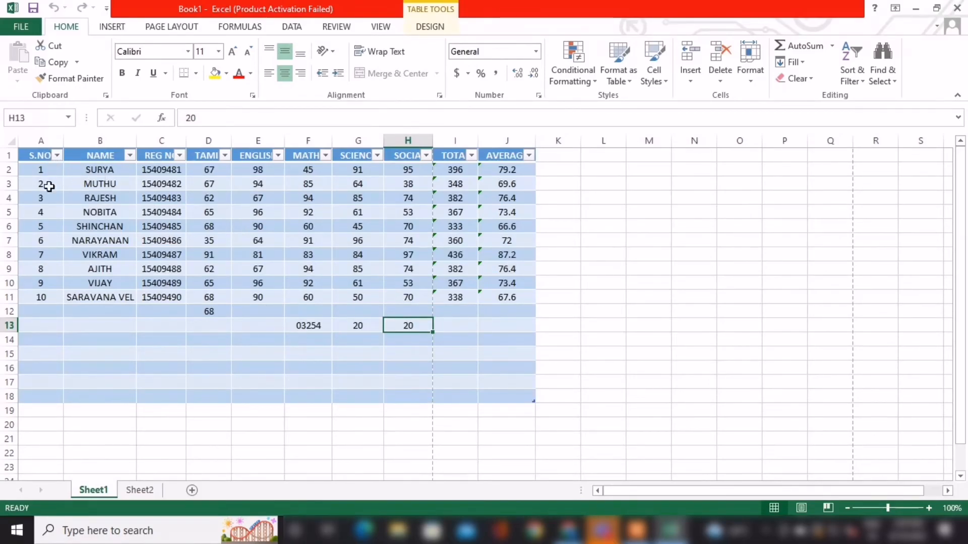
Apply an outside border around the mark sheet range A1:J11.
{"action": "left_click", "coordinate": [40, 160]}
{"action": "left_click_drag", "start_coordinate": [40, 159], "coordinate": [500, 274]}
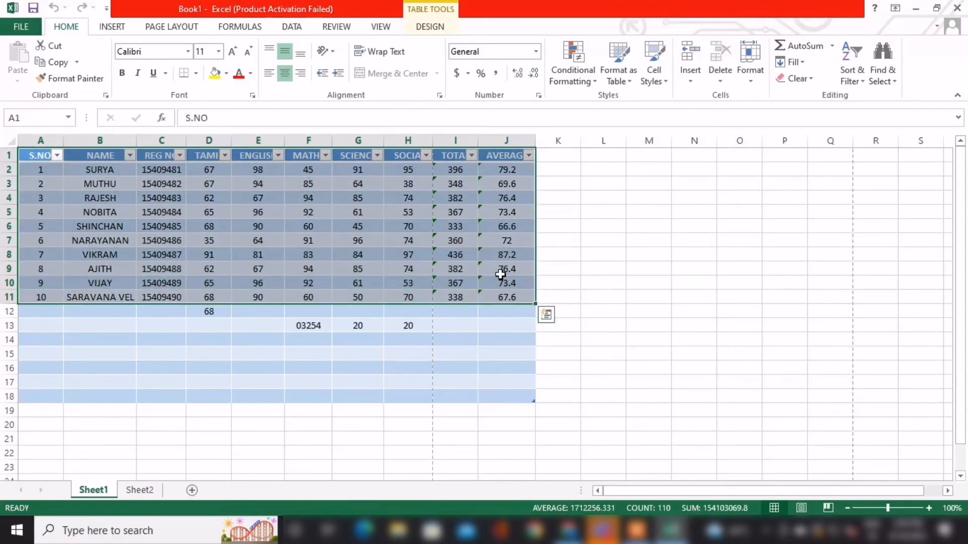
{"action": "left_click", "coordinate": [497, 340]}
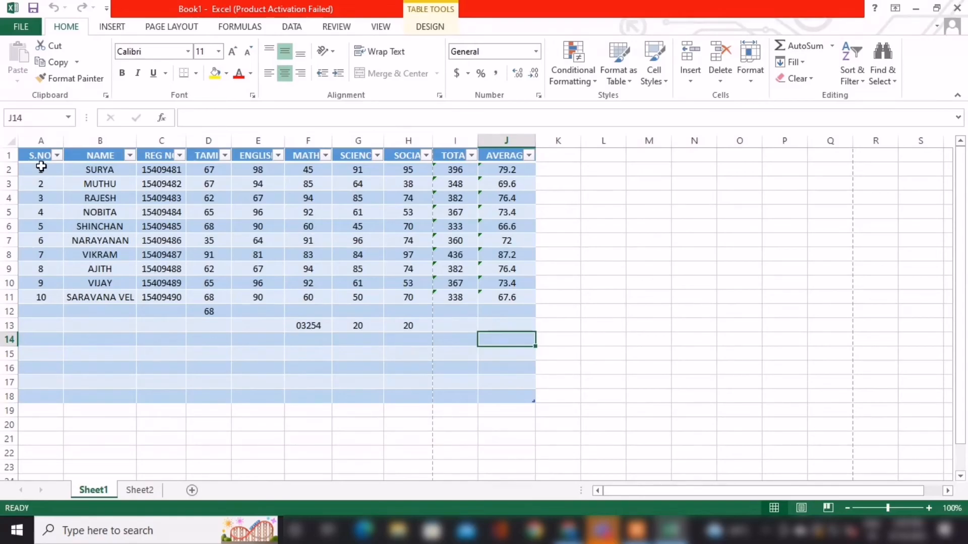
{"action": "left_click_drag", "start_coordinate": [41, 157], "coordinate": [513, 296]}
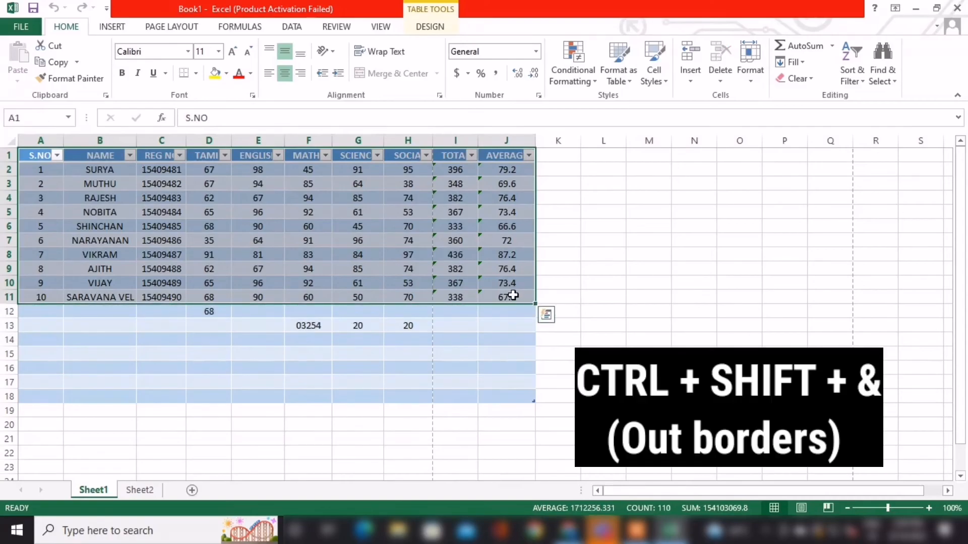
{"action": "left_click", "coordinate": [492, 393]}
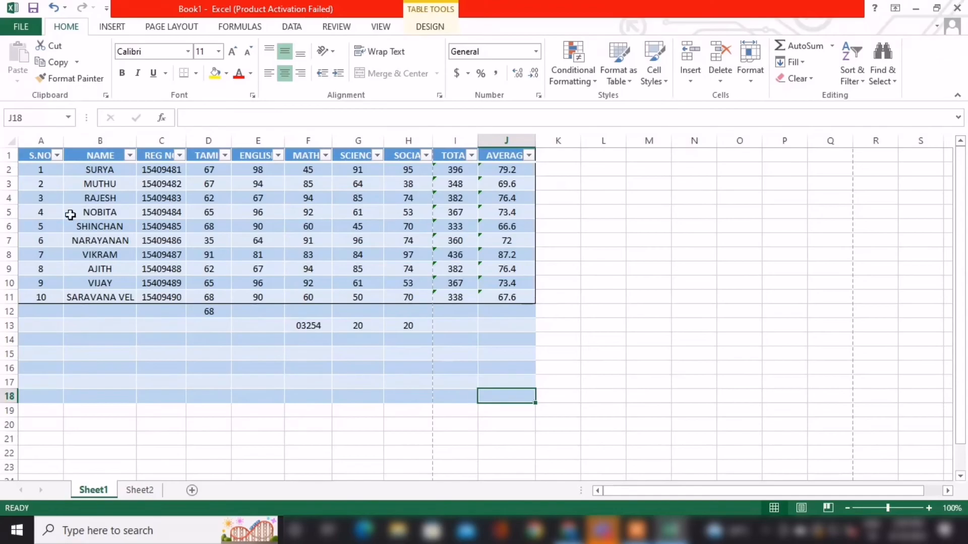
Apply all borders to every cell in A1:J11.
{"action": "left_click_drag", "start_coordinate": [43, 153], "coordinate": [512, 296]}
{"action": "key", "text": "alt"}
{"action": "key", "text": "h"}
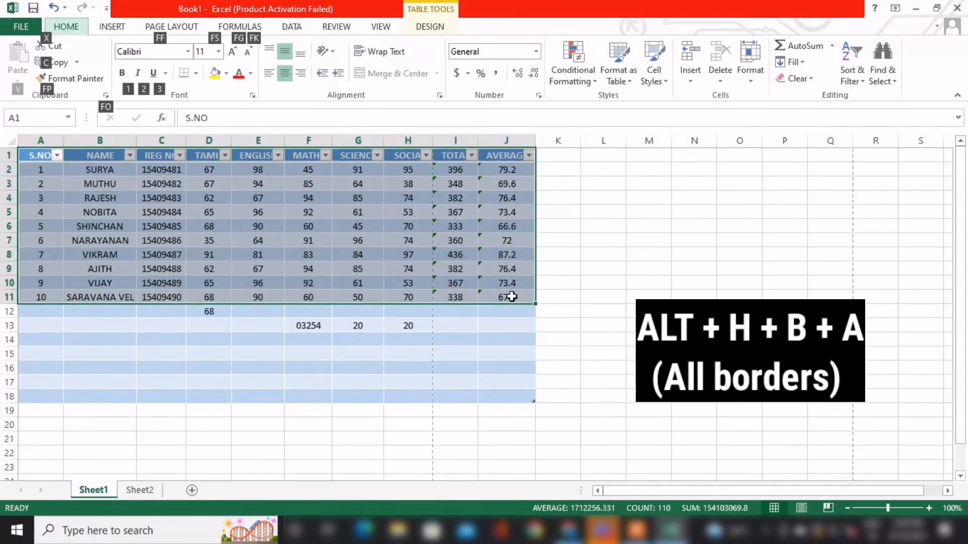
{"action": "key", "text": "b"}
{"action": "key", "text": "a"}
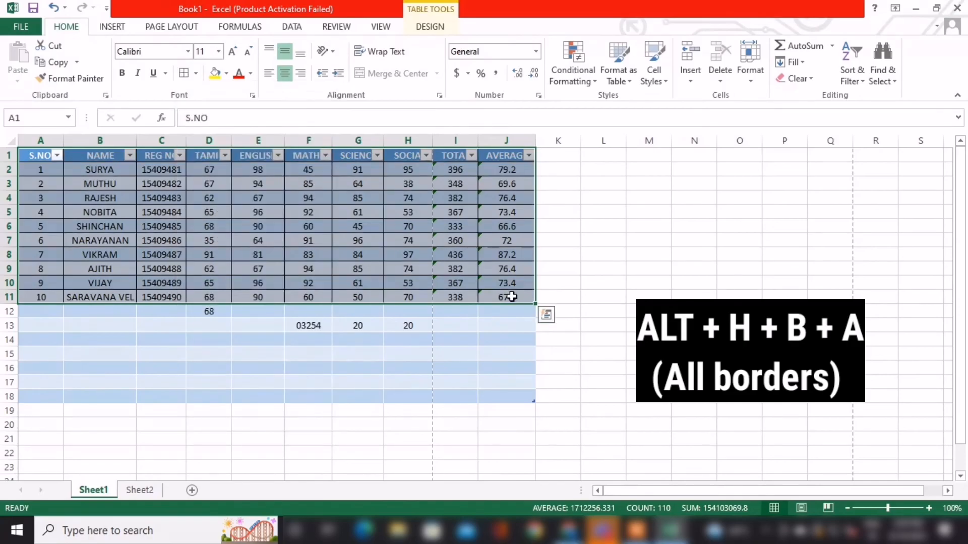
{"action": "left_click", "coordinate": [645, 265]}
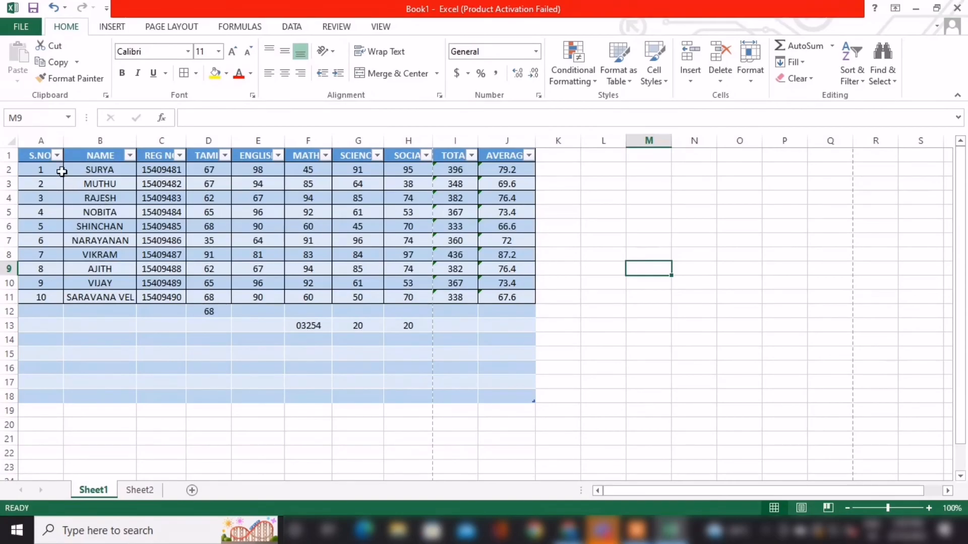
{"action": "mouse_move", "coordinate": [40, 155]}
{"action": "left_mouse_down"}
{"action": "mouse_move", "coordinate": [275, 244]}
{"action": "mouse_move", "coordinate": [503, 295]}
{"action": "left_mouse_up"}
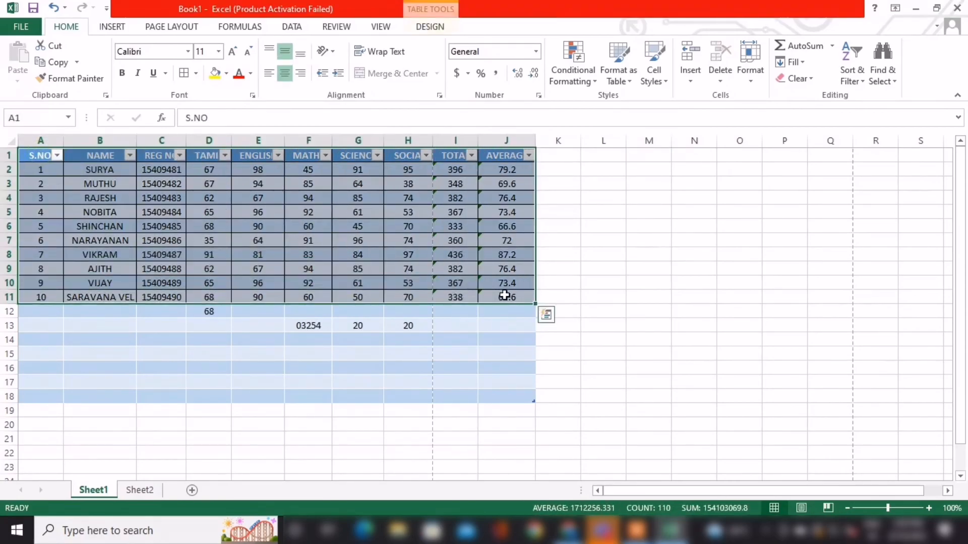
{"action": "key", "text": "alt"}
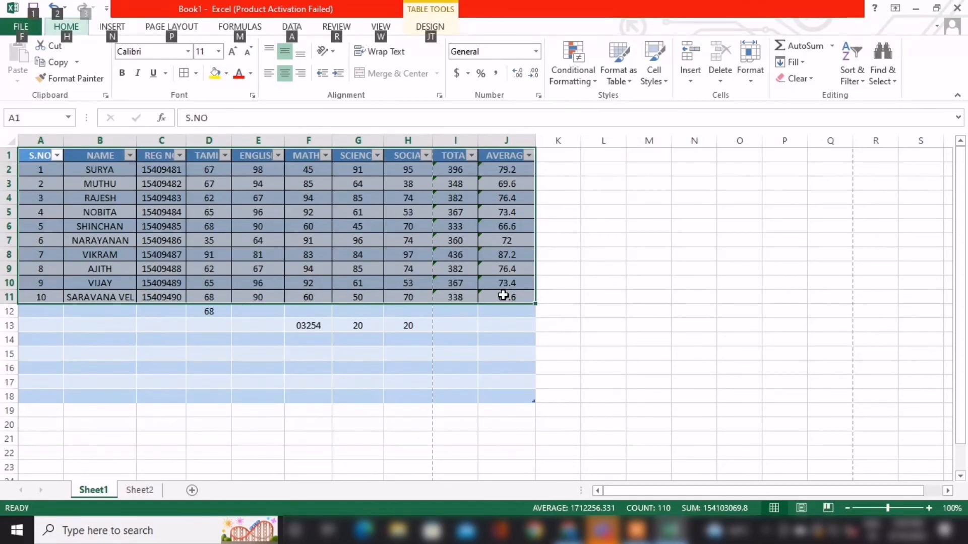
{"action": "type", "text": "HB"}
{"action": "left_click", "coordinate": [461, 369]}
{"action": "key", "text": "ctrl+z"}
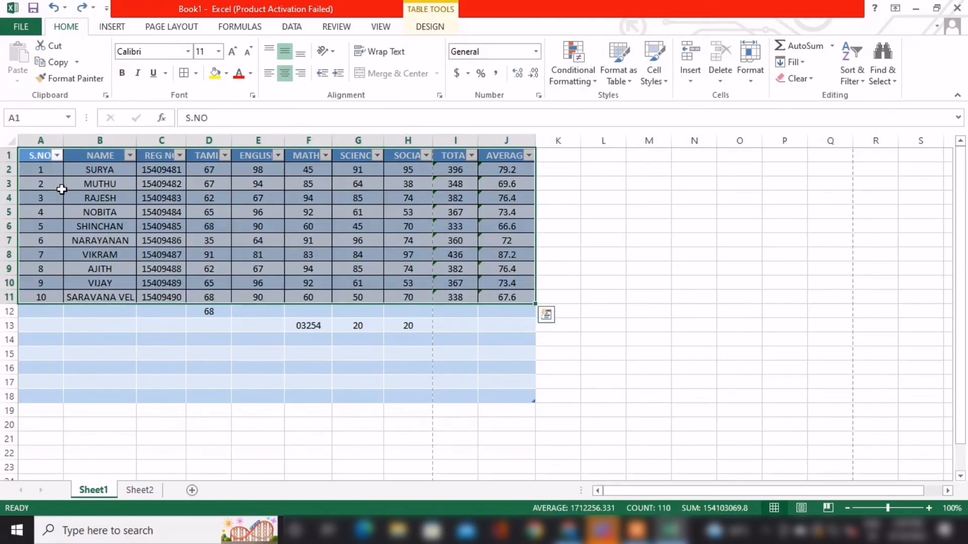
Remove all borders from the mark sheet range A1:J11.
{"action": "key", "text": "alt"}
{"action": "key", "text": "h"}
{"action": "key", "text": "b"}
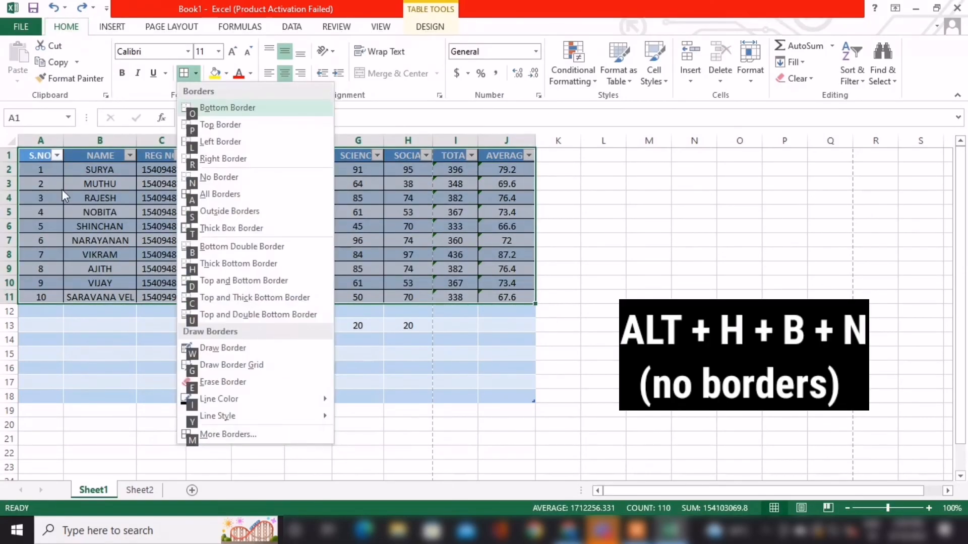
{"action": "key", "text": "n"}
{"action": "left_click", "coordinate": [146, 409]}
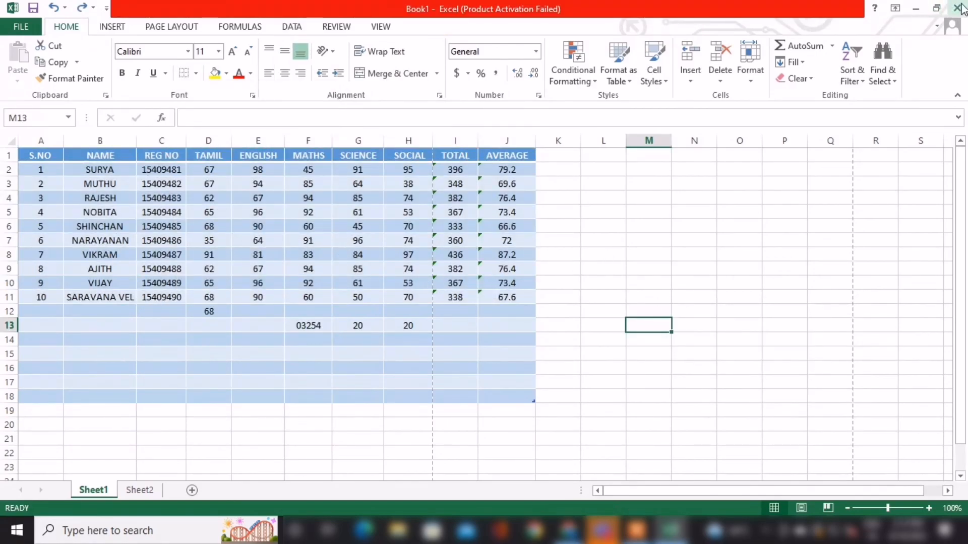
{"action": "left_click", "coordinate": [637, 530]}
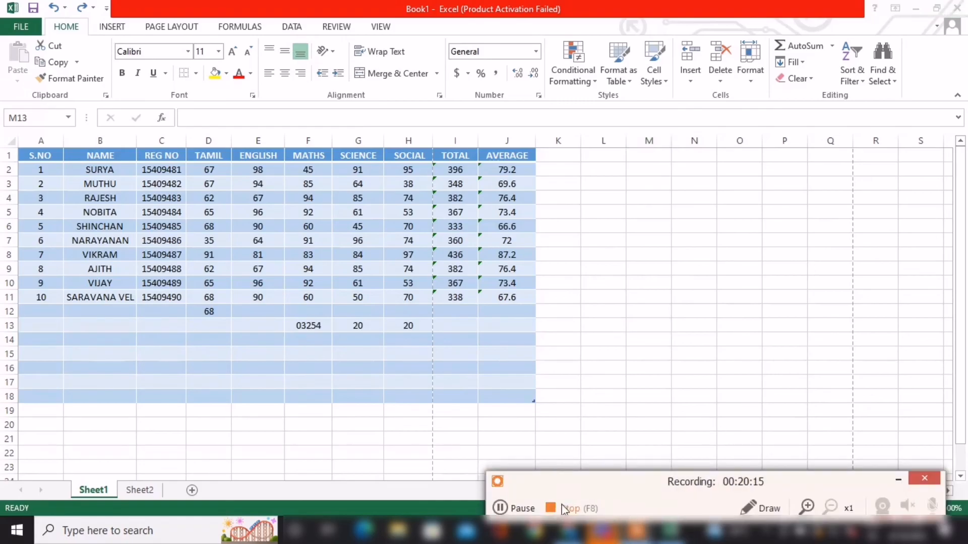